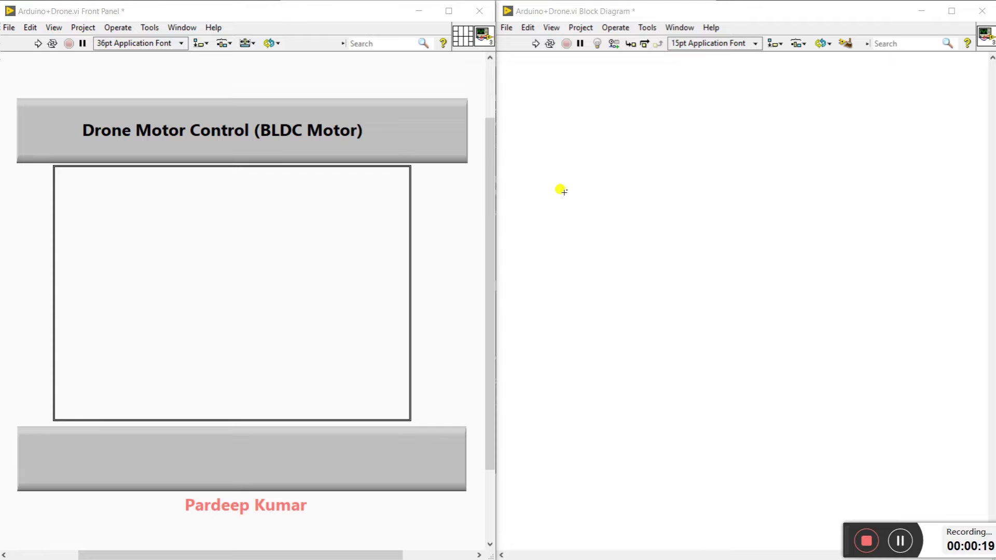
- Pin the Arduino palette and place Arduino Init and Close on the block diagram
right_click(581, 133)
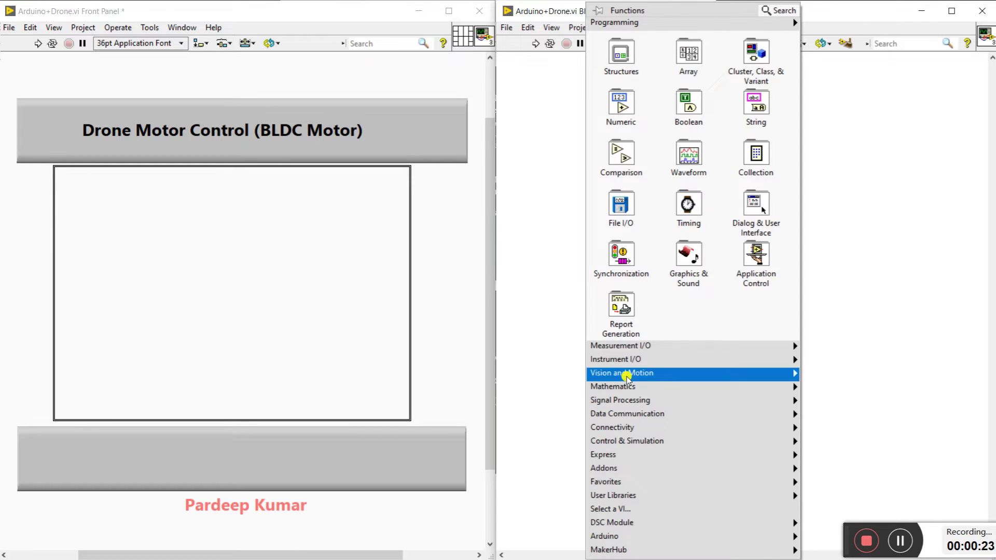
mouse_move(614, 536)
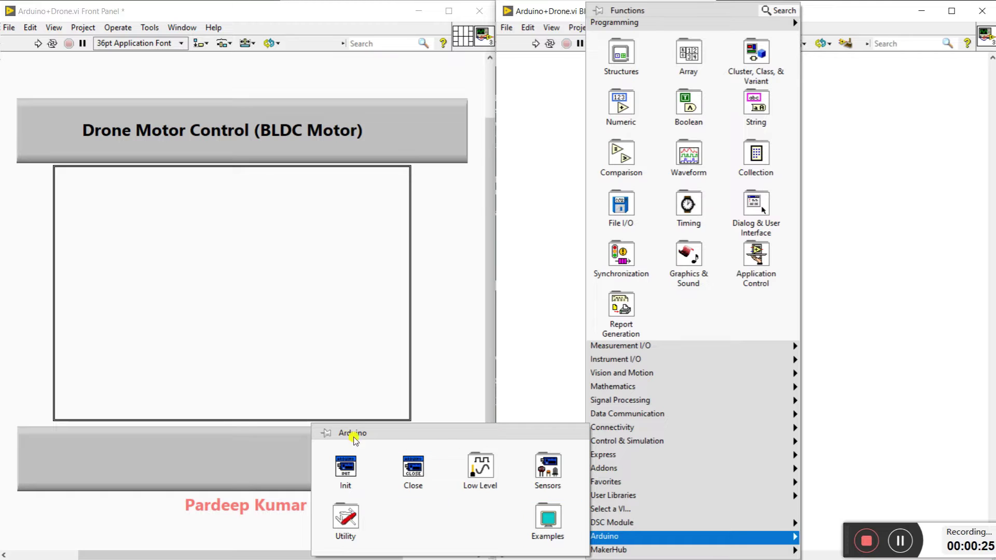
click(326, 433)
drag(352, 424, 154, 195)
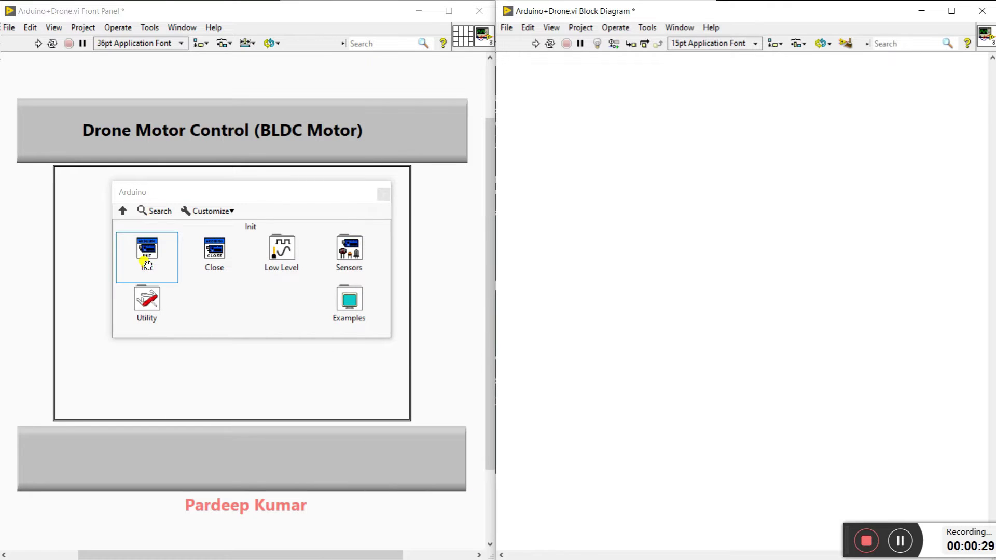
drag(147, 264, 604, 220)
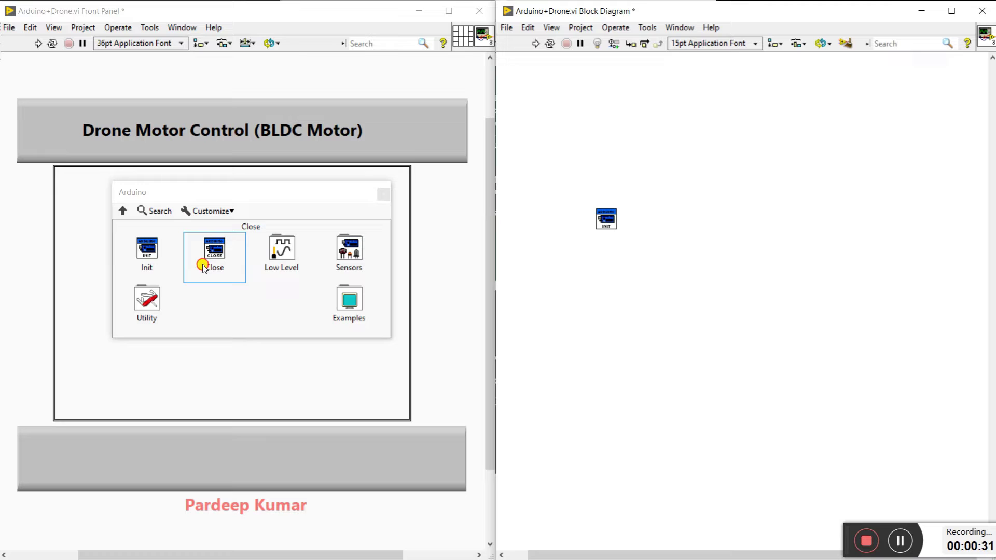
drag(203, 266, 843, 218)
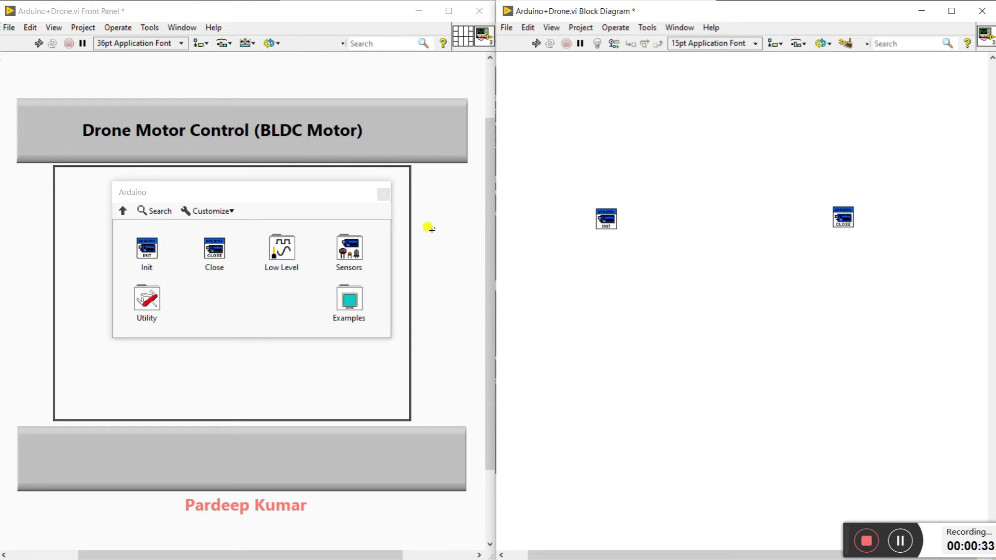
- Add PWM Write Pin from Arduino Low Level between Init and Close
click(281, 262)
drag(210, 197, 199, 77)
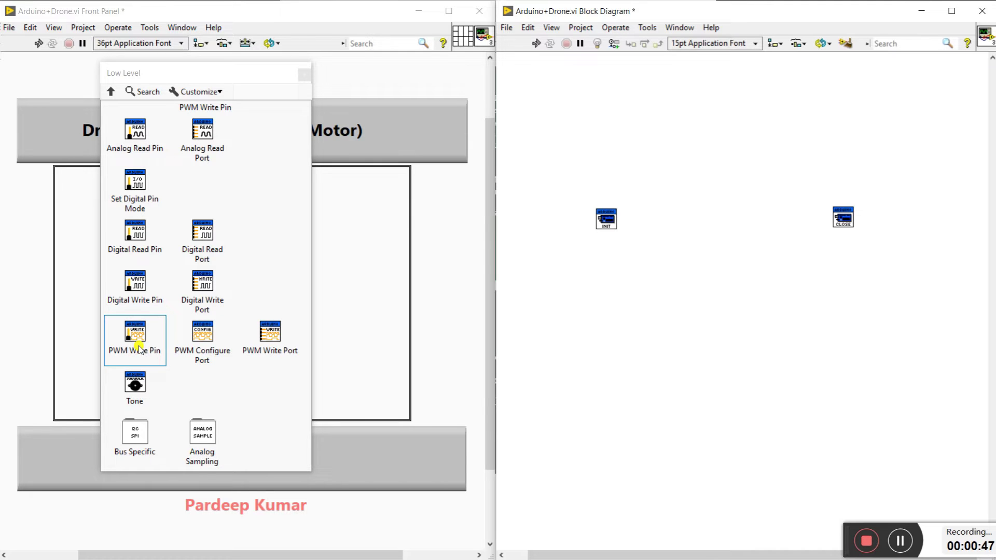
drag(139, 350, 727, 213)
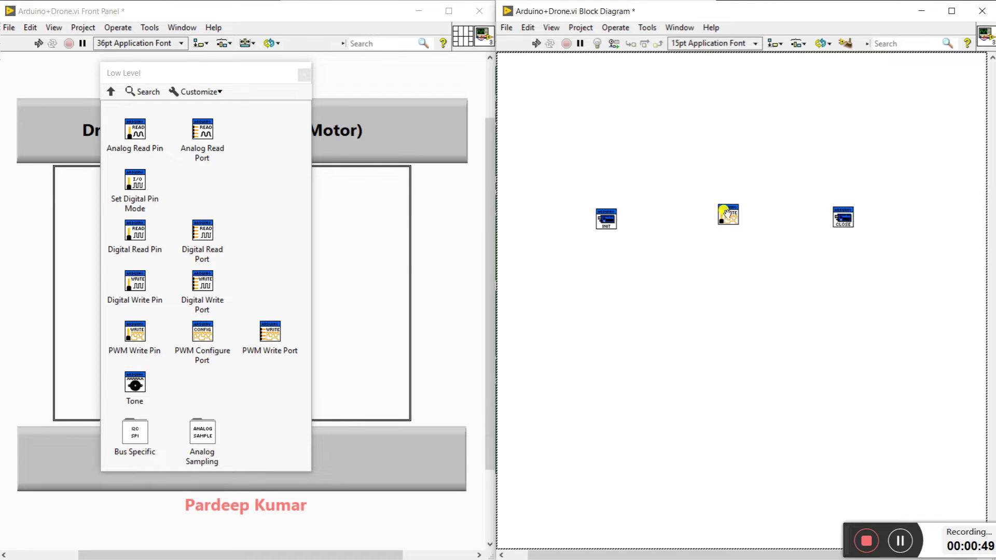
click(304, 74)
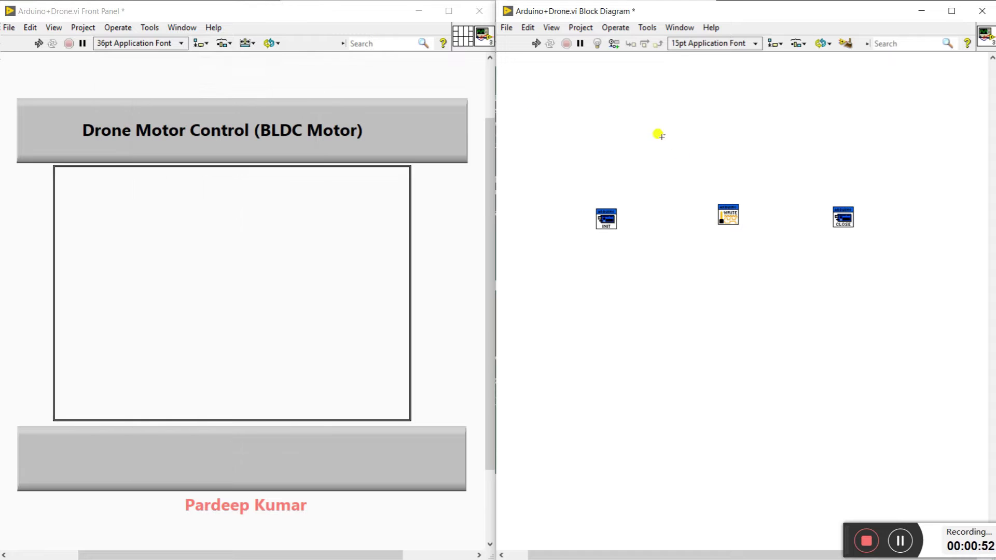
- Wire Arduino resource and error lines from Init through PWM Write Pin to Close
click(618, 210)
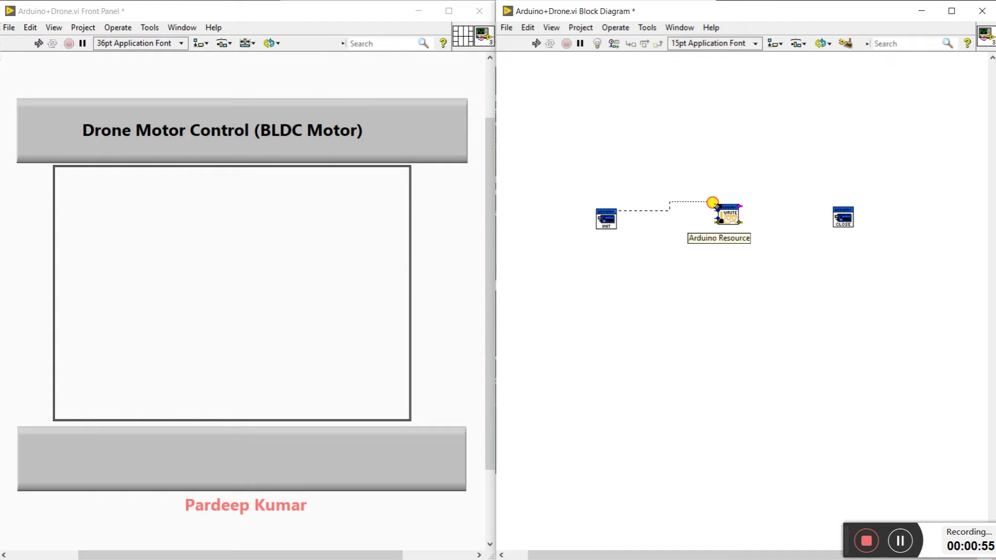
click(716, 206)
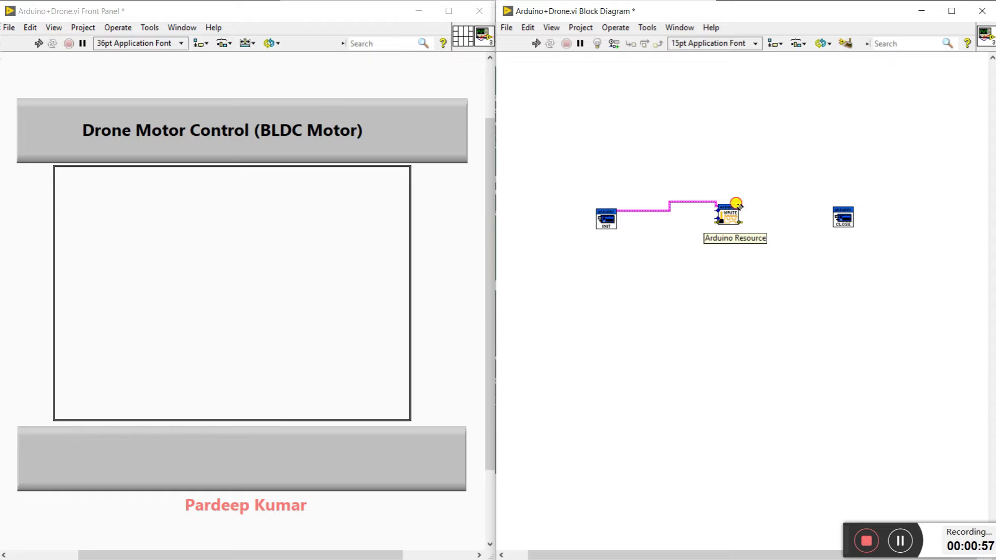
click(736, 202)
click(830, 206)
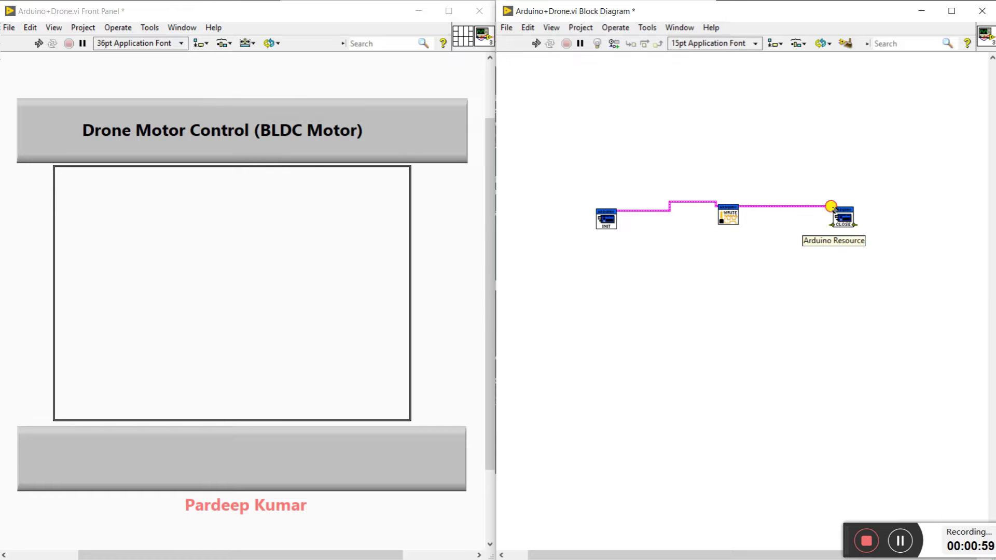
click(617, 227)
click(715, 222)
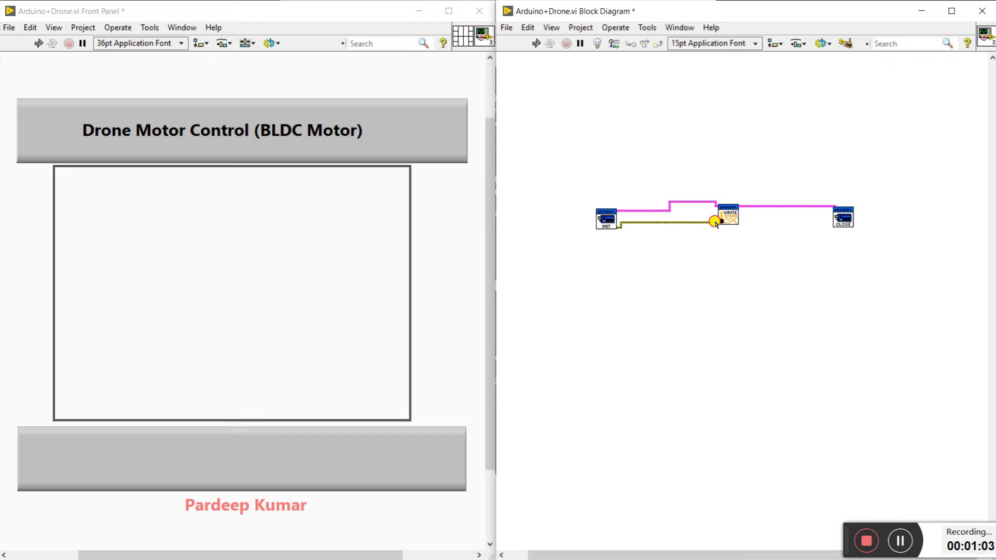
click(739, 223)
click(828, 226)
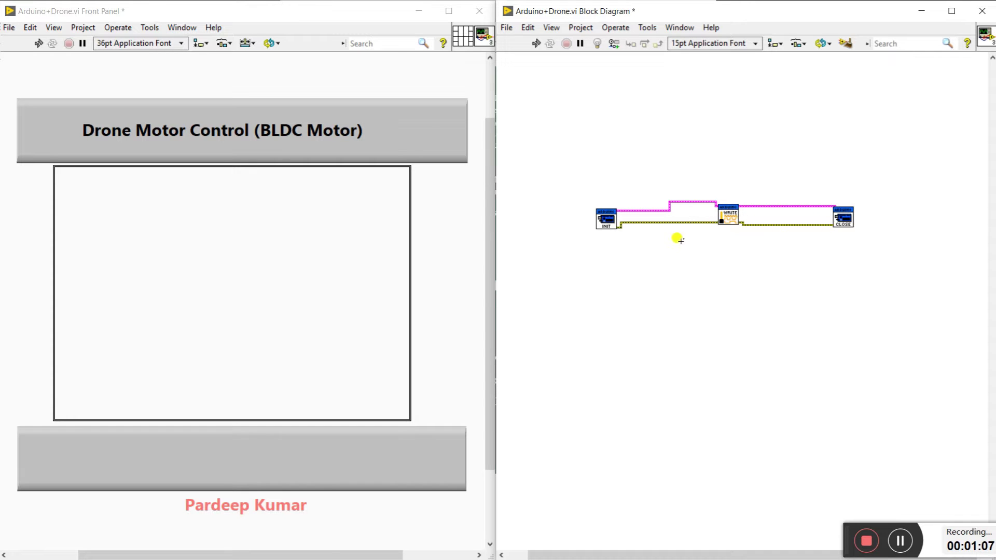
- Align the three nodes on vertical centers and spread Init left and Close right
drag(546, 183, 855, 244)
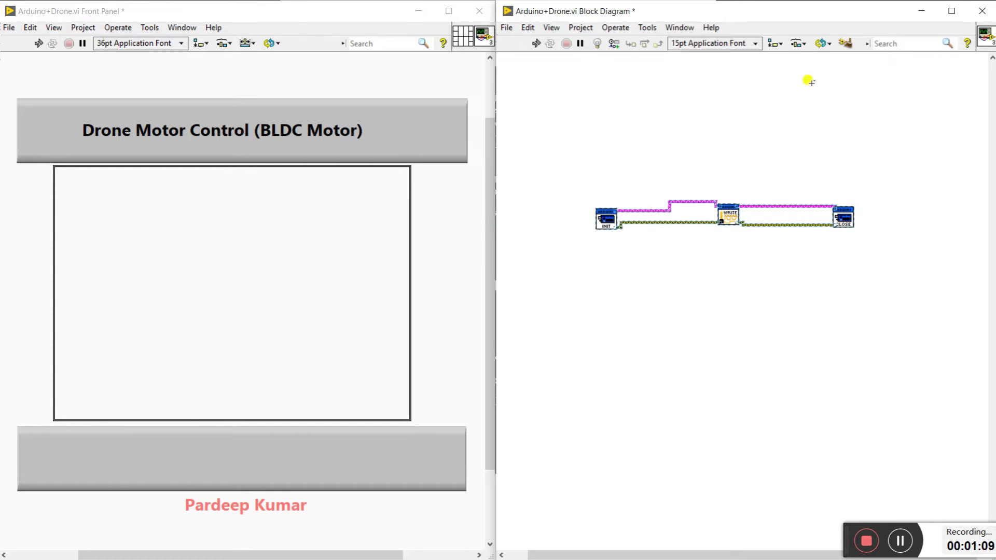
click(775, 43)
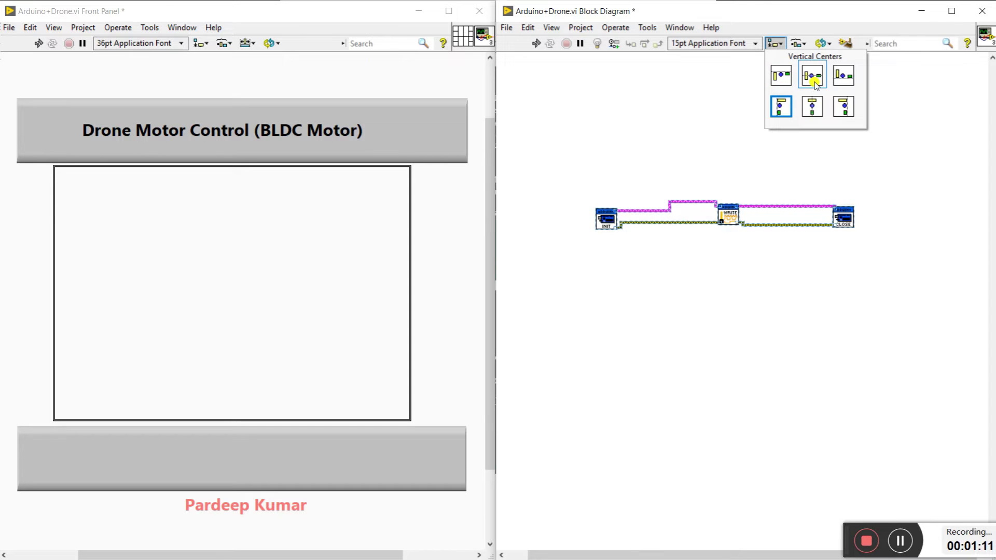
click(812, 75)
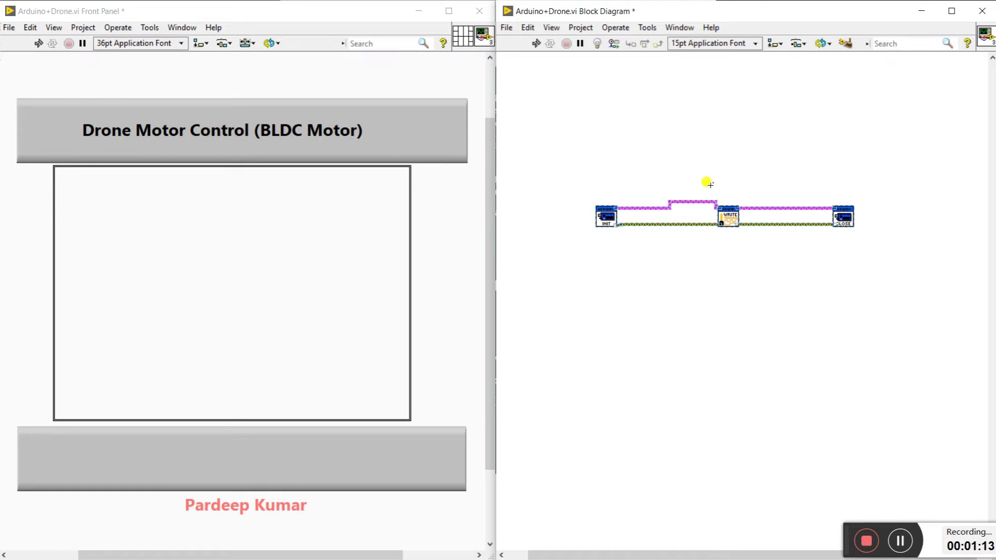
drag(687, 204, 689, 210)
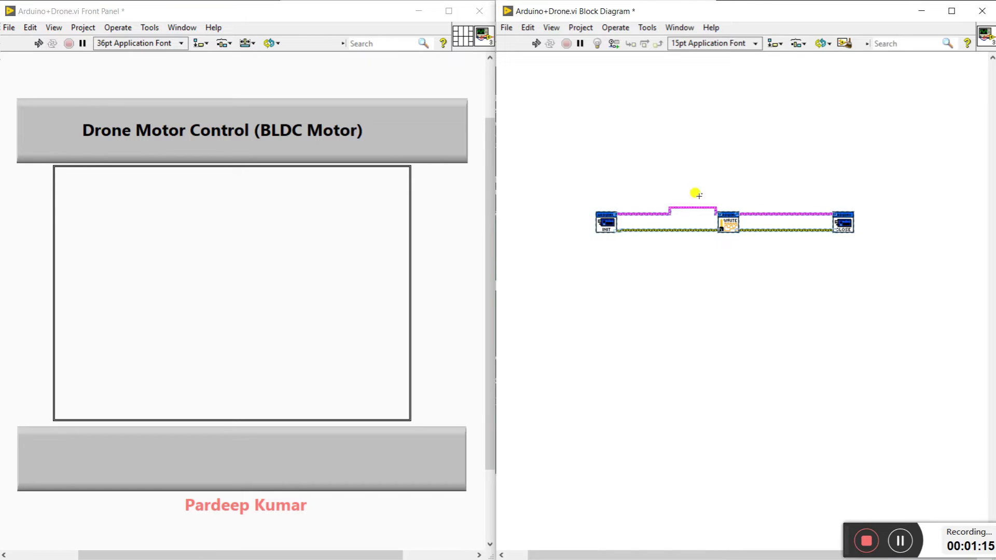
click(721, 172)
mouse_move(560, 176)
mouse_down()
mouse_move(604, 244)
mouse_move(561, 229)
mouse_up()
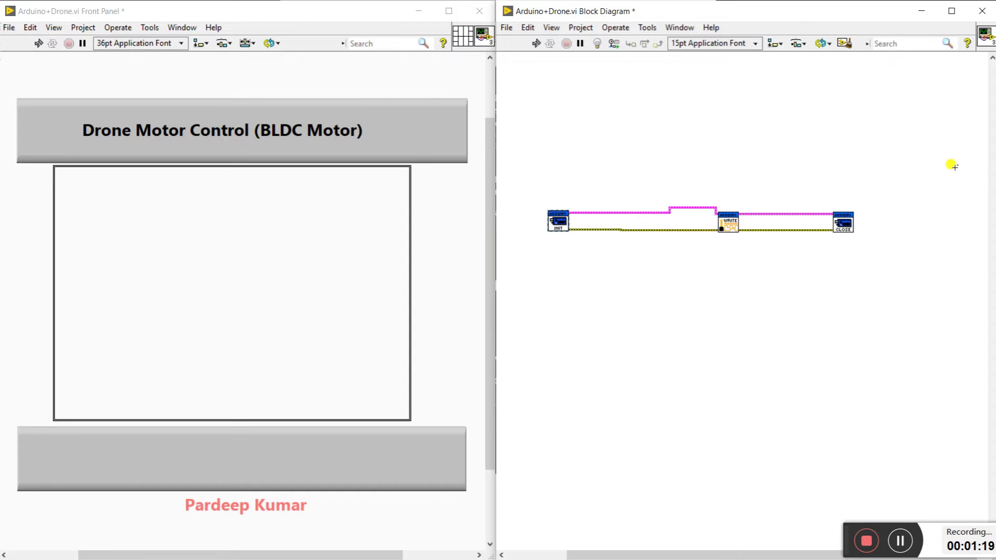
drag(833, 184, 871, 257)
drag(850, 225, 883, 228)
- Draw a While Loop around PWM Write Pin
right_click(576, 123)
mouse_move(614, 59)
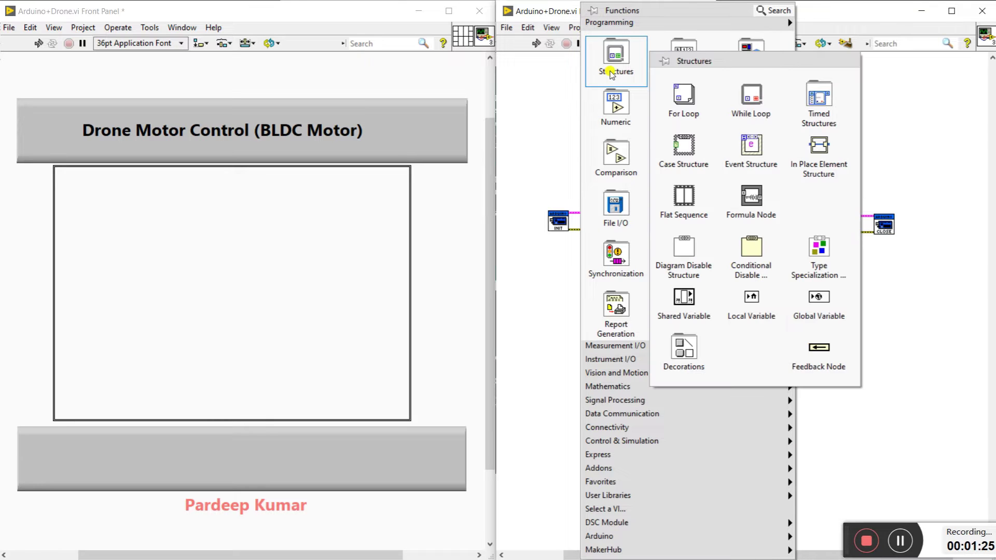
click(744, 106)
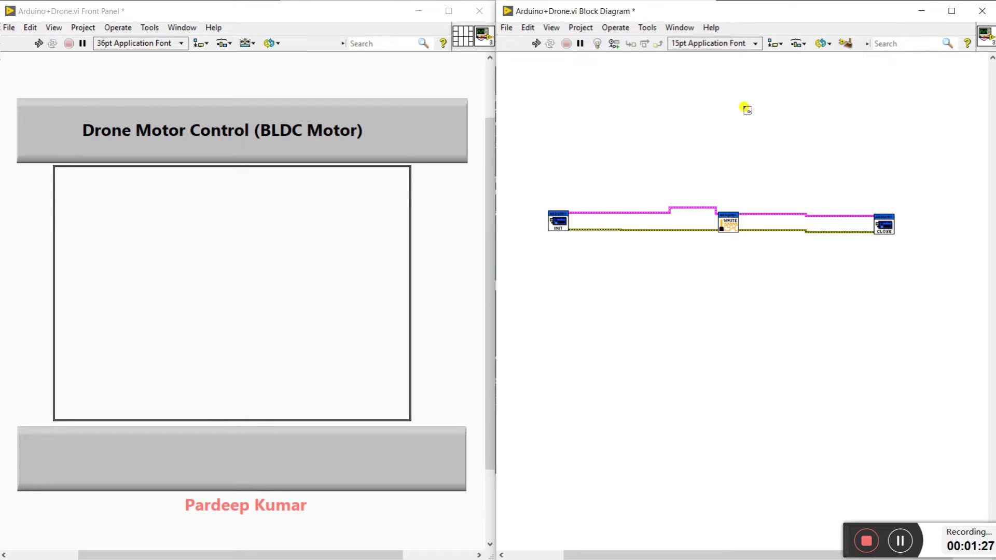
drag(587, 92, 855, 371)
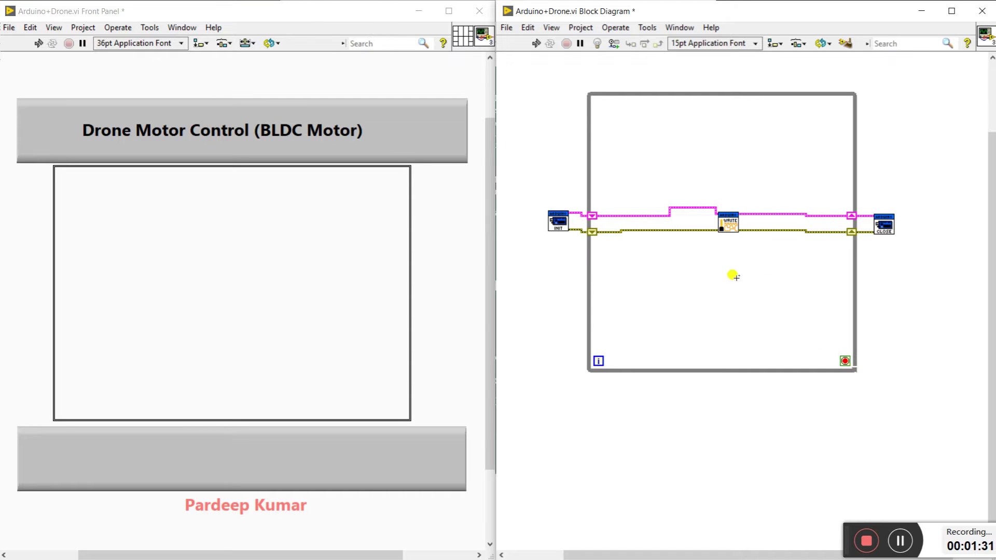
click(841, 370)
- Create a stop control for the loop and place the STOP button in the panel frame
right_click(838, 362)
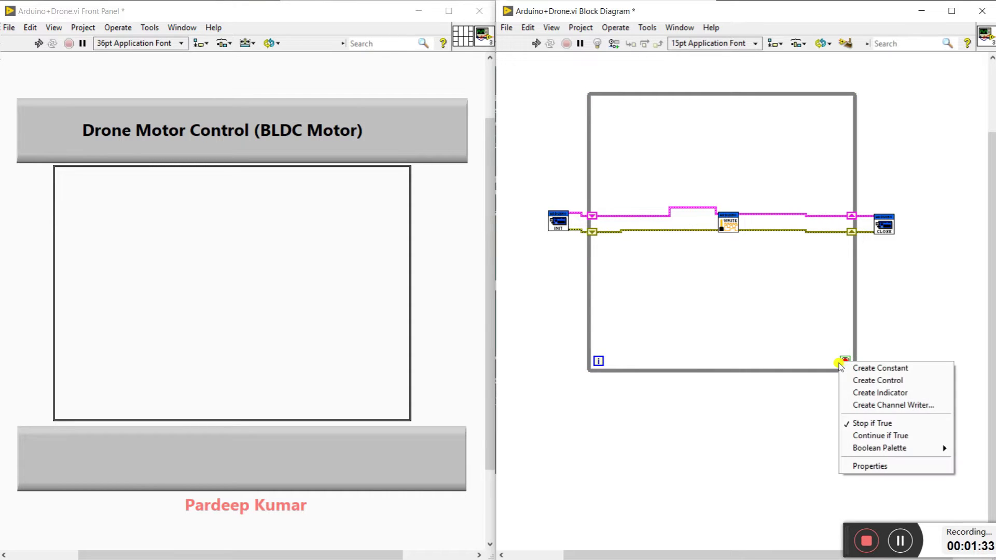
click(880, 382)
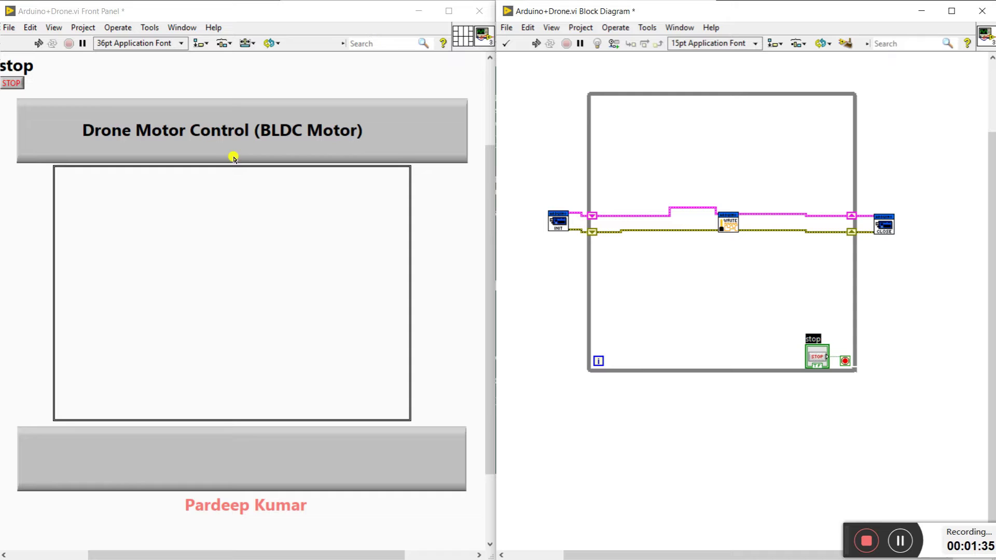
mouse_move(23, 88)
mouse_down()
mouse_move(64, 88)
mouse_move(110, 390)
mouse_up()
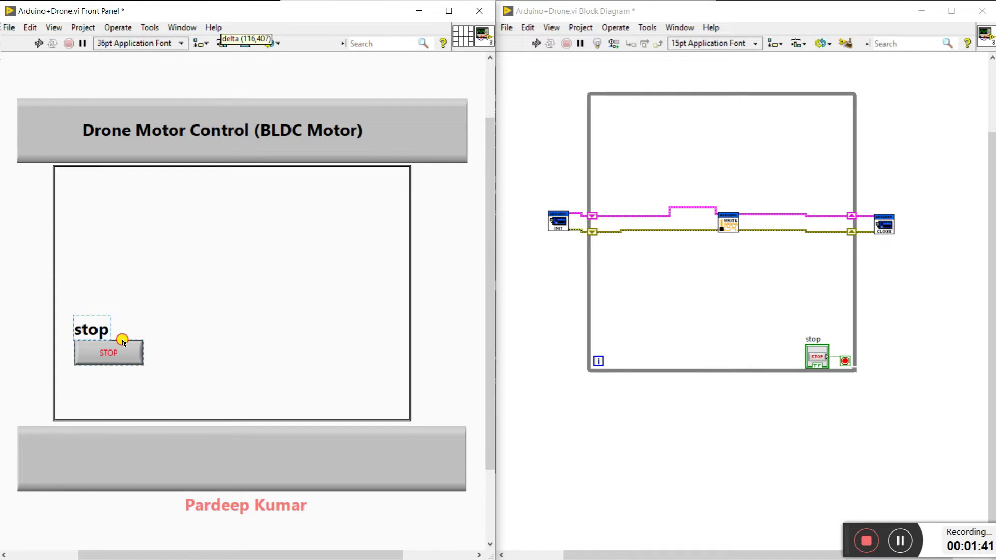
click(660, 130)
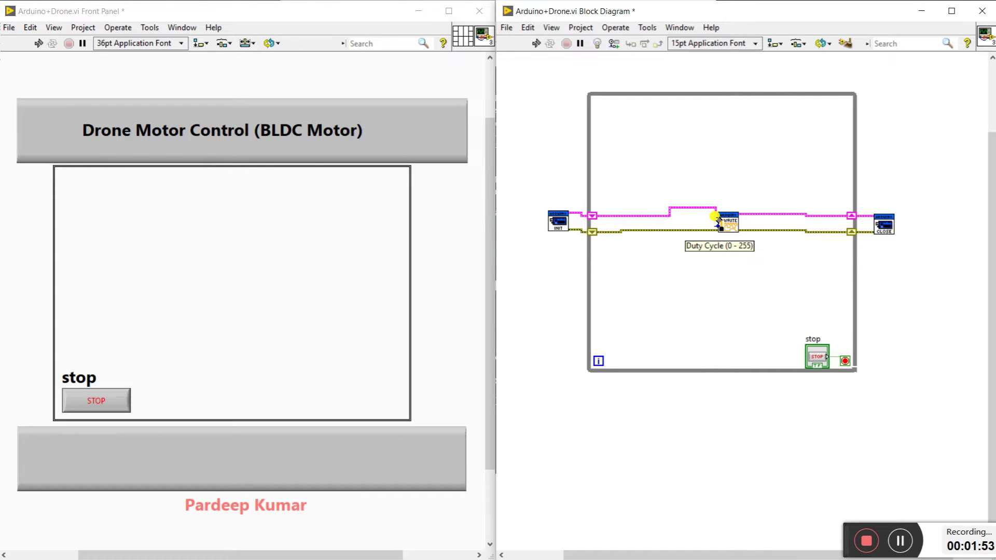
- Create a Duty Cycle control on PWM Write Pin's duty cycle input and place it in the panel box
right_click(716, 219)
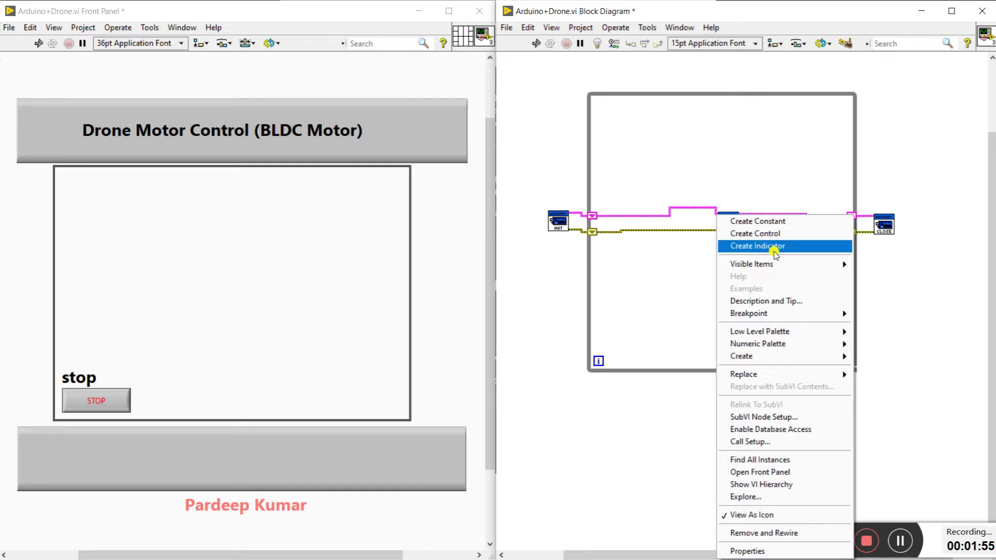
click(774, 234)
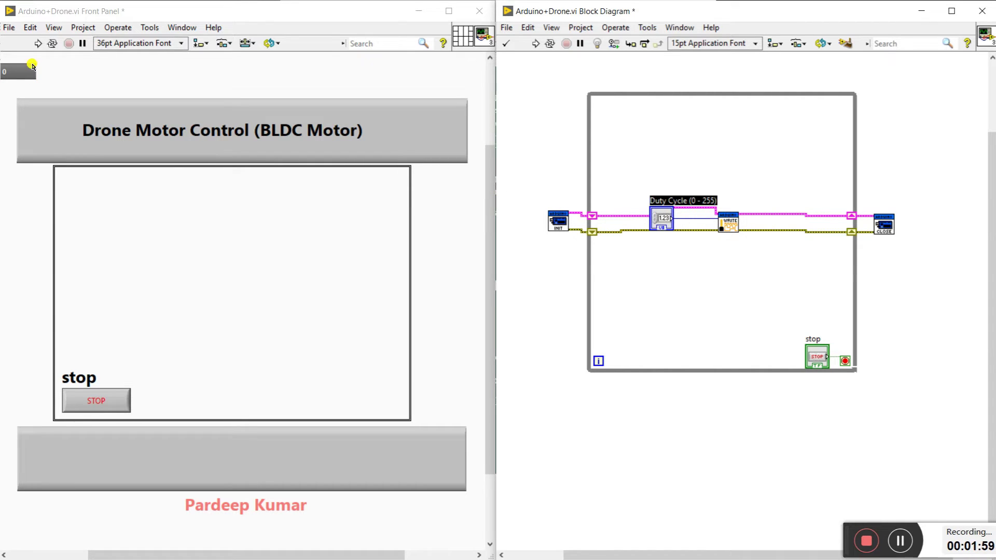
drag(33, 66, 330, 227)
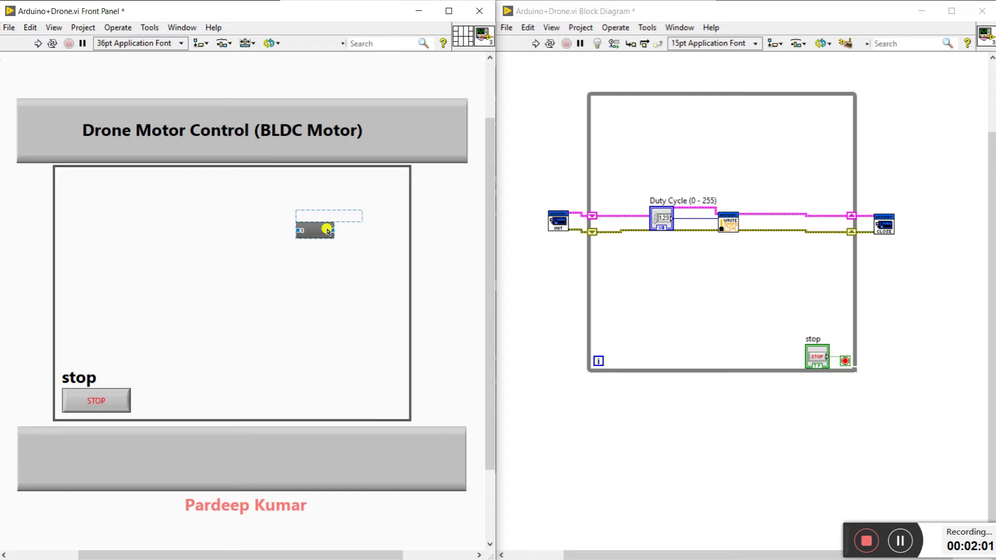
- Replace the Duty Cycle numeric with a Vertical Pointer Slide (Silver)
right_click(328, 231)
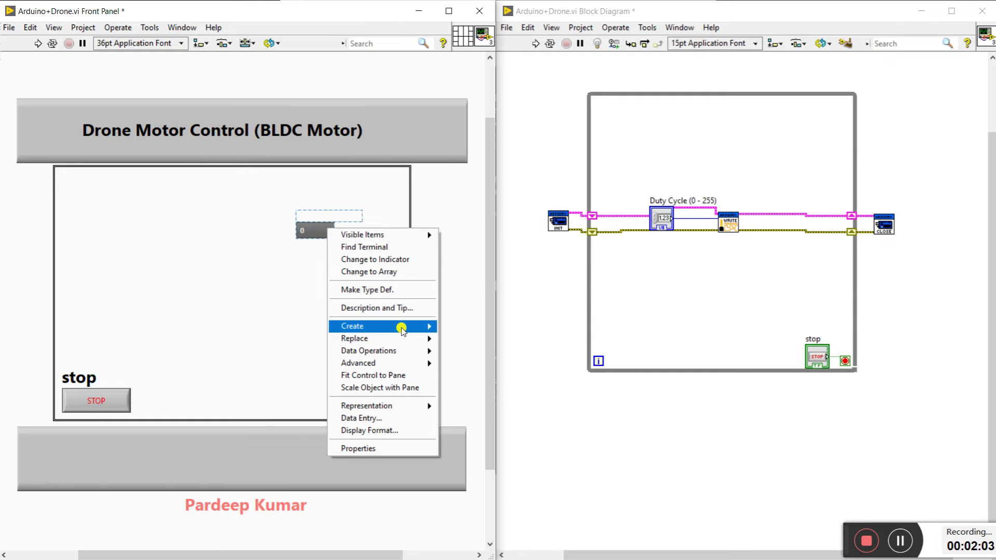
mouse_move(381, 338)
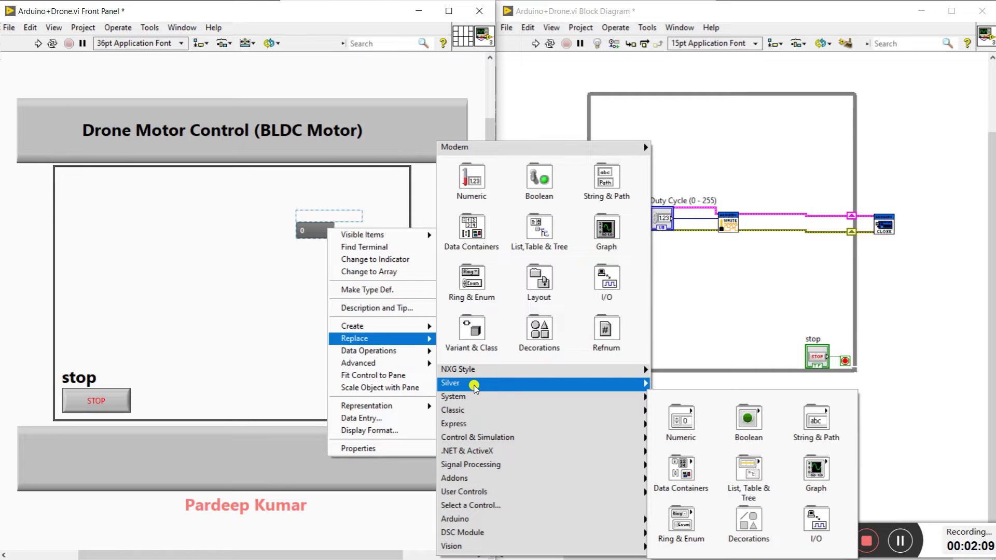
mouse_move(540, 383)
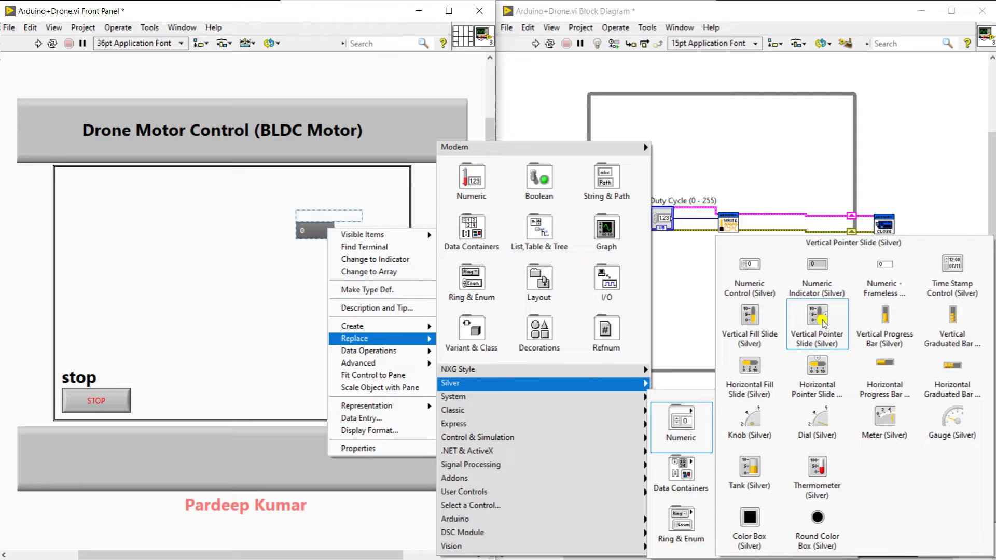
click(824, 322)
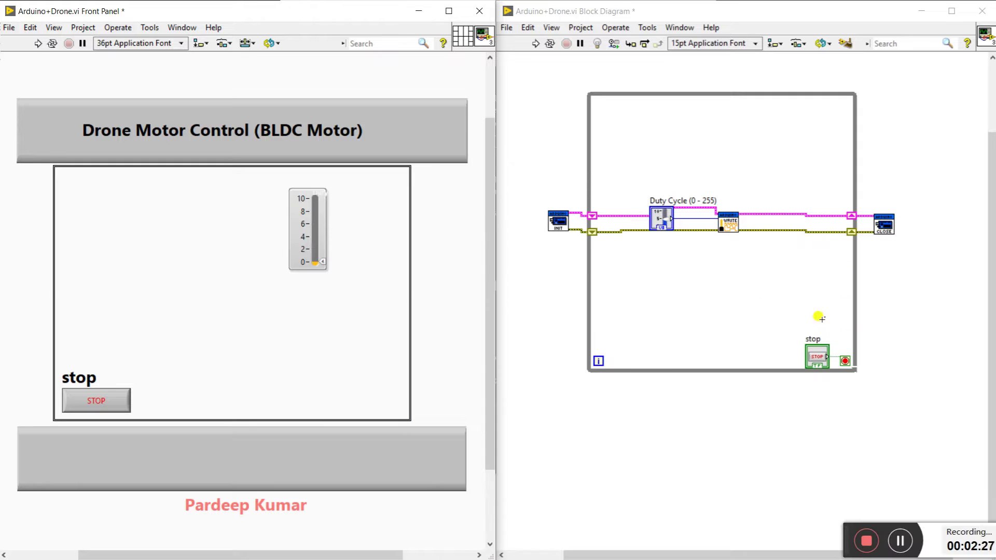
click(289, 267)
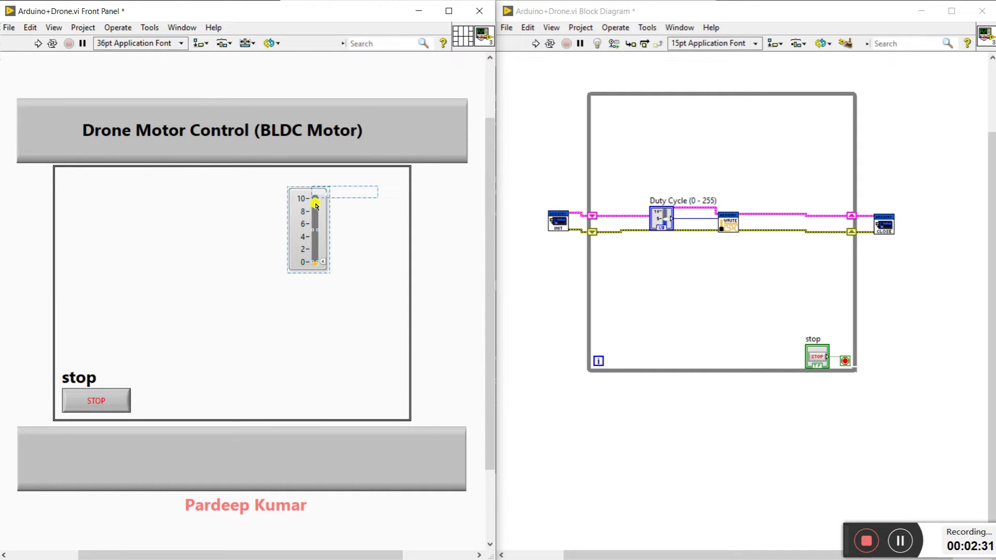
- Move the Duty Cycle slide to the panel's right side and stretch it taller
drag(311, 192, 349, 404)
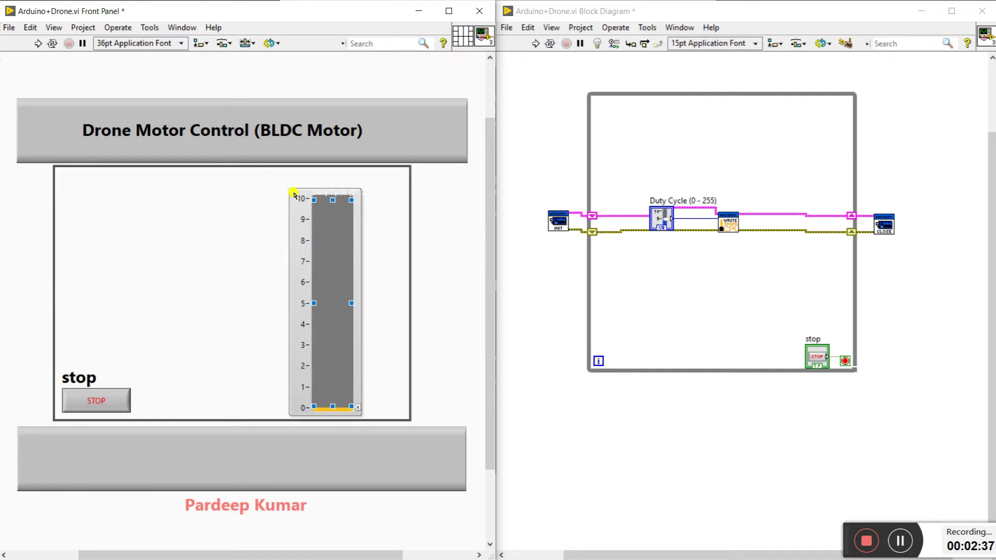
drag(296, 193, 327, 178)
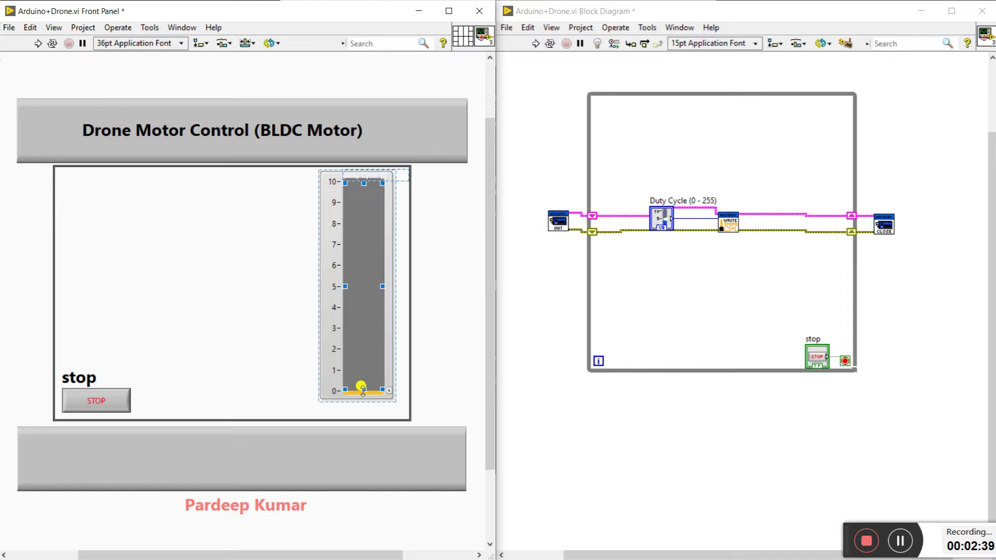
drag(383, 390, 387, 407)
- Rescale the slide to run from 90 at the bottom to 255 at the top
click(328, 404)
text(100)
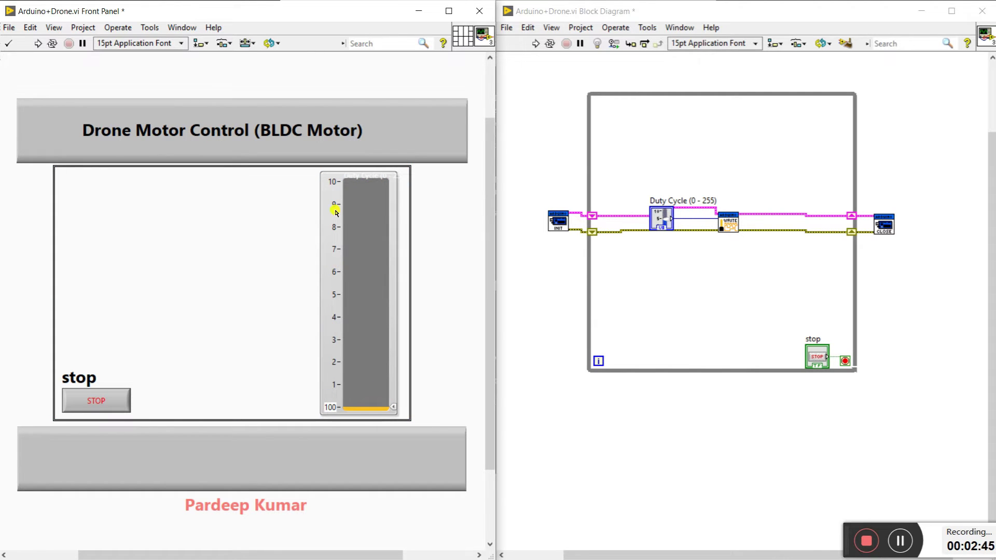
click(331, 180)
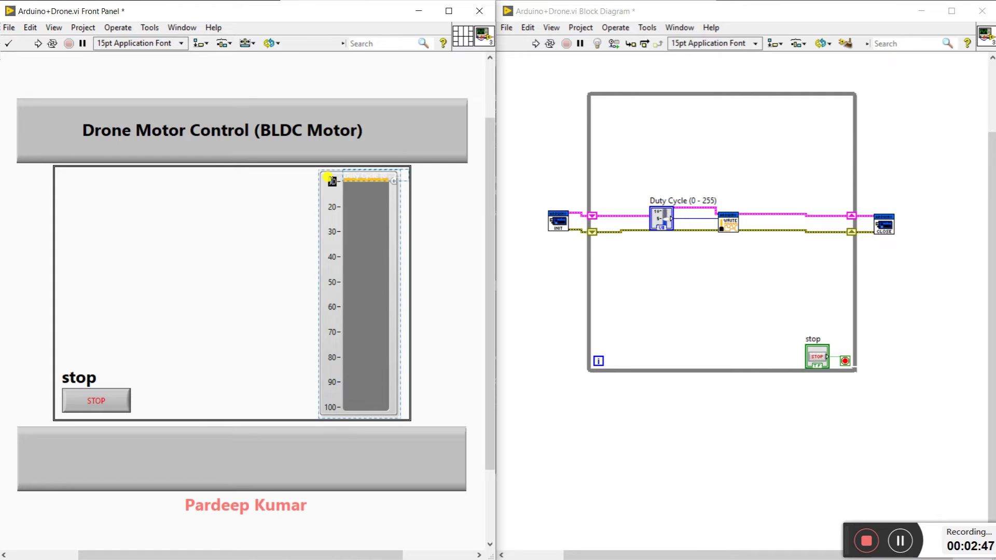
double_click(331, 181)
text(0)
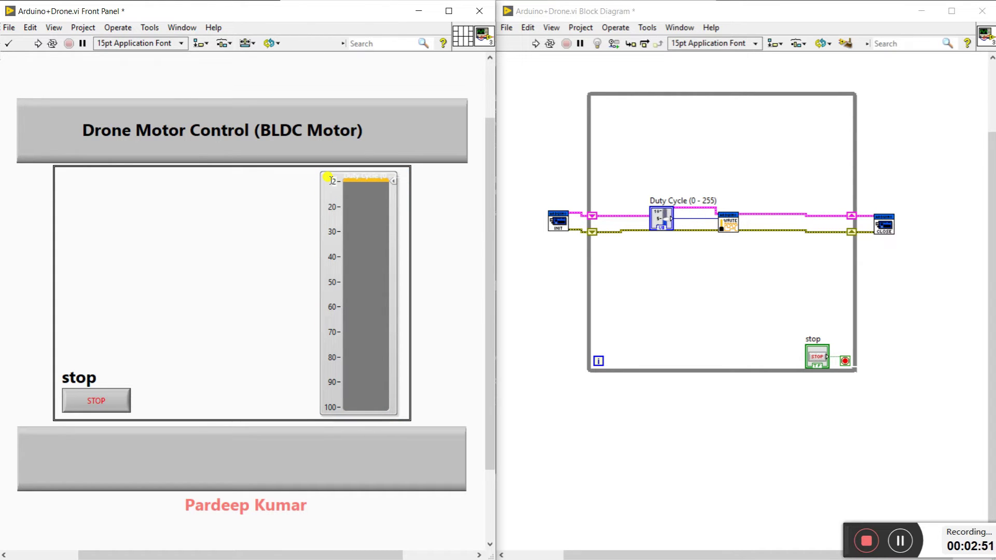
text(255)
click(267, 198)
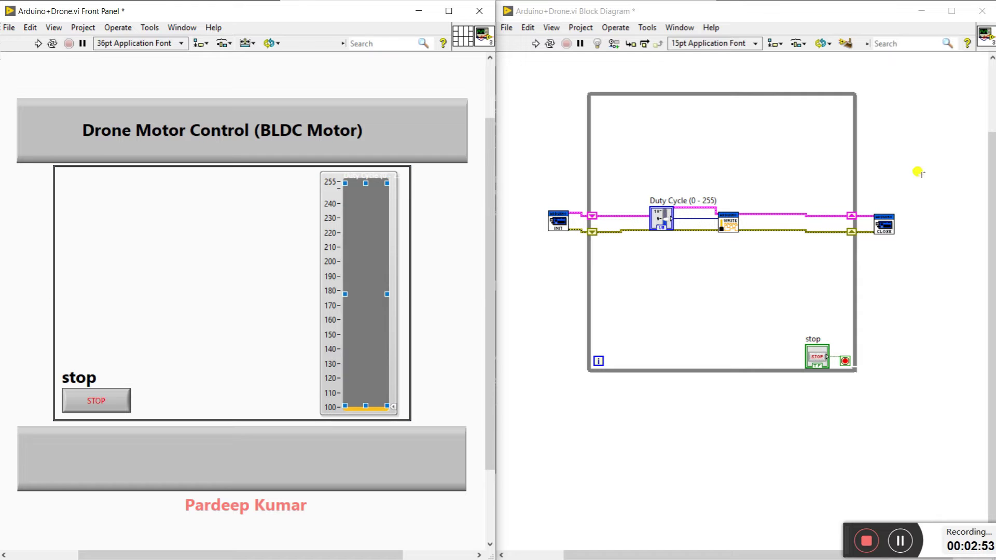
click(325, 358)
double_click(330, 407)
text(90)
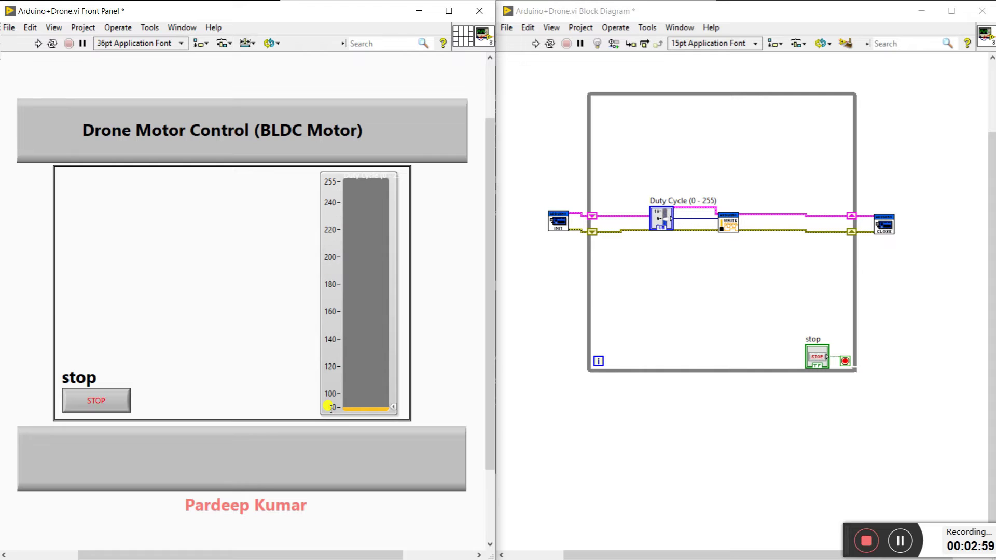
click(550, 282)
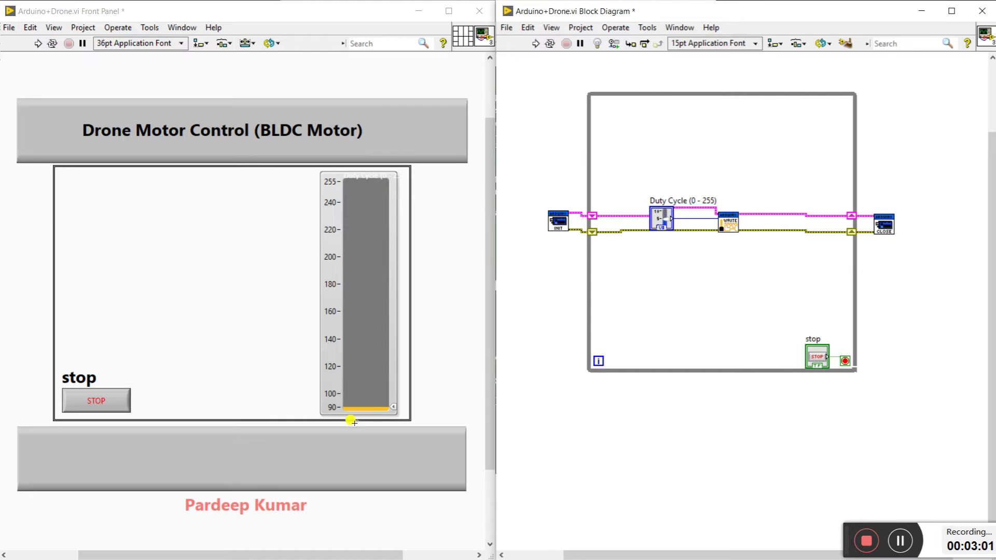
click(611, 256)
- Create a PWM Pin control on the write block's pin input and place it on the panel's left side
drag(655, 214, 632, 164)
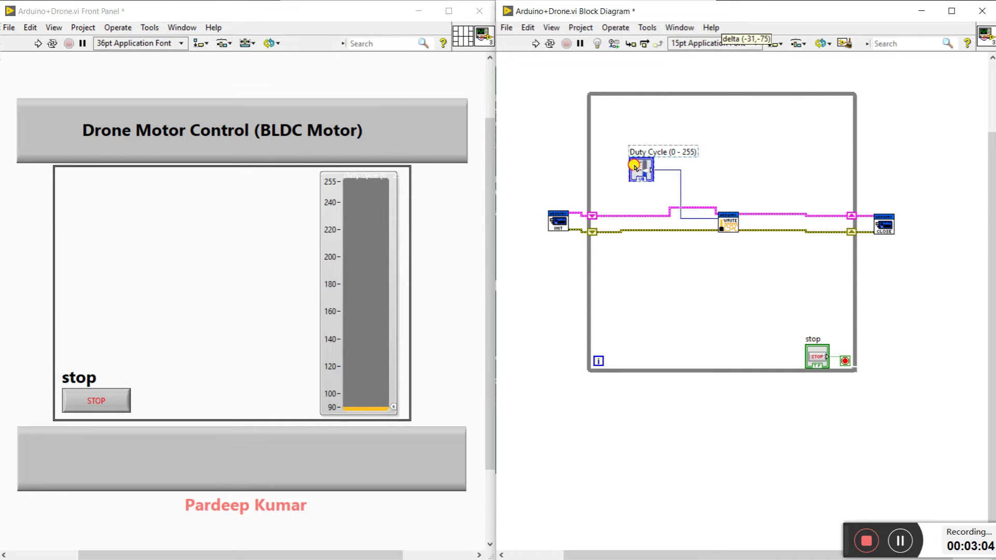
right_click(720, 216)
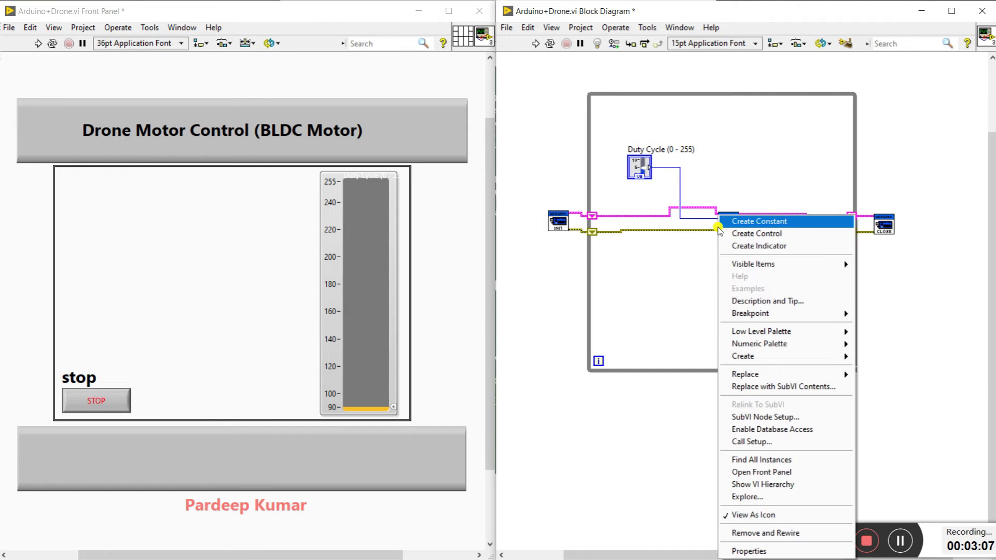
click(773, 234)
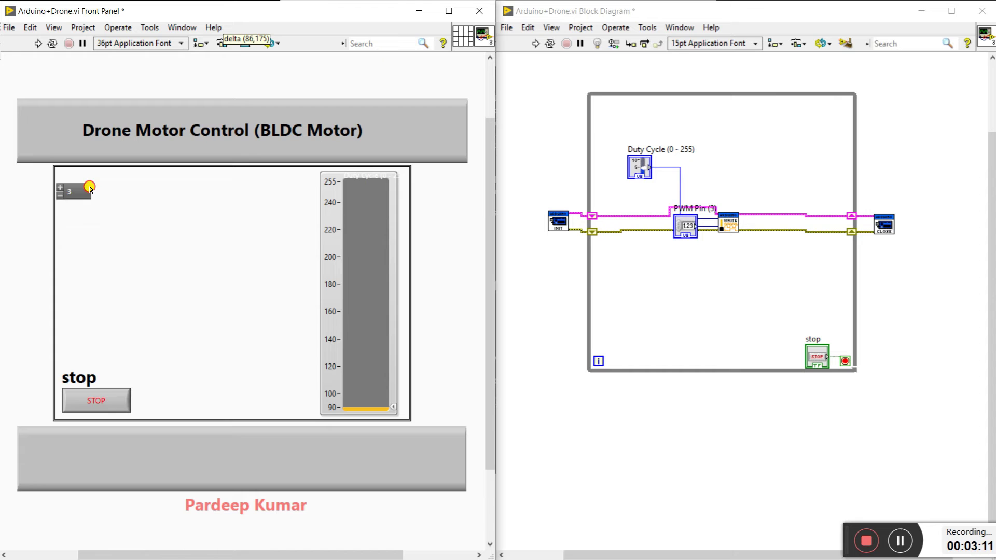
mouse_move(31, 68)
mouse_down()
mouse_move(109, 263)
mouse_move(129, 262)
mouse_up()
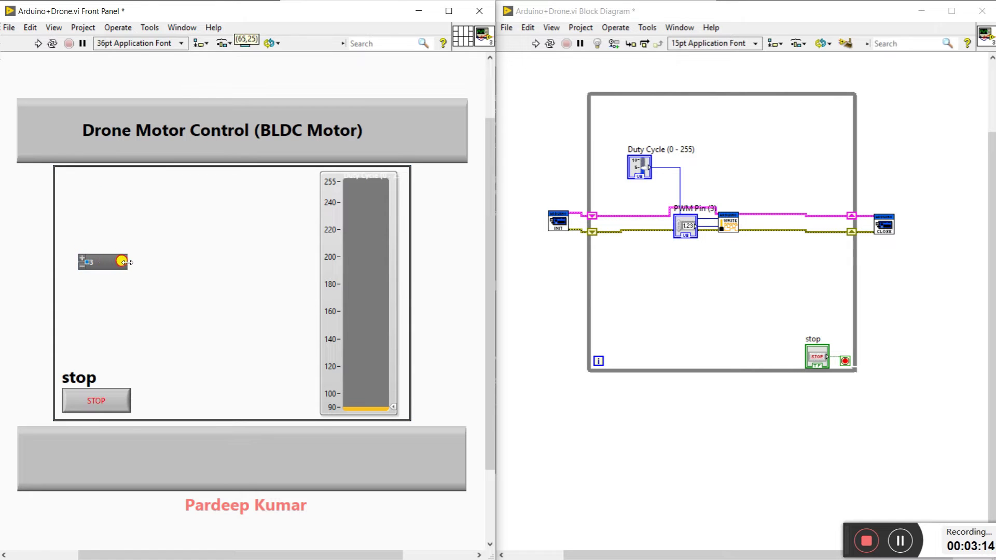
double_click(88, 262)
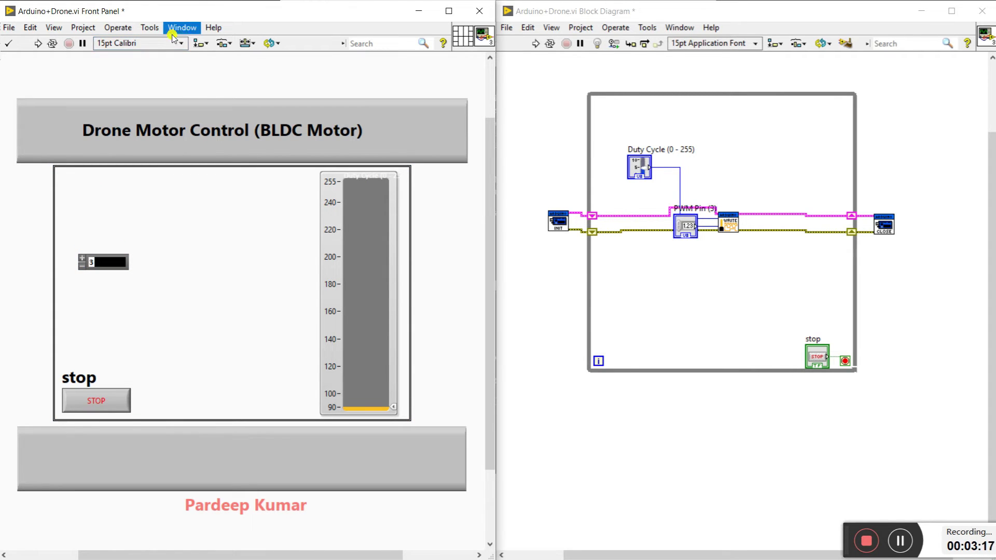
- Finish editing the PWM Pin value and try a 24 pt text size
click(150, 28)
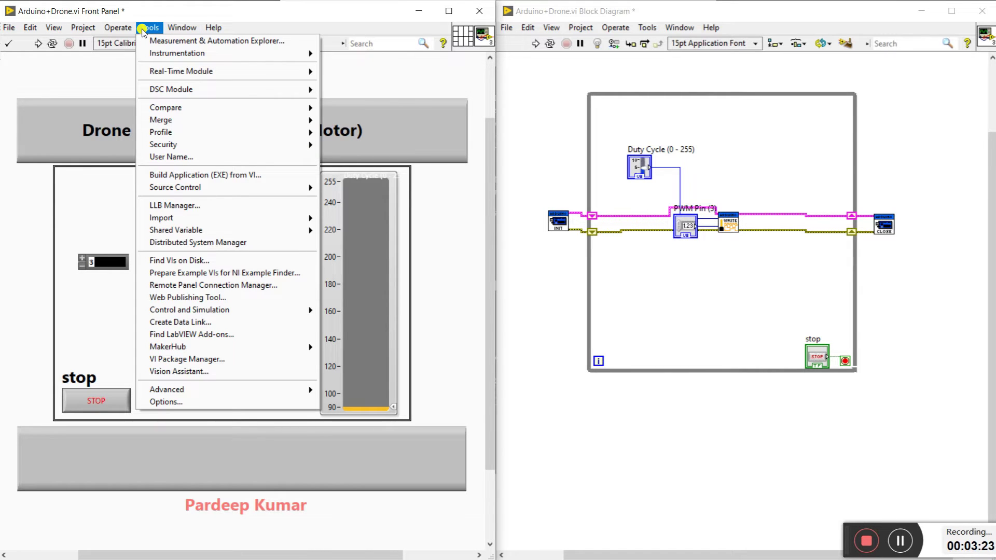
click(112, 168)
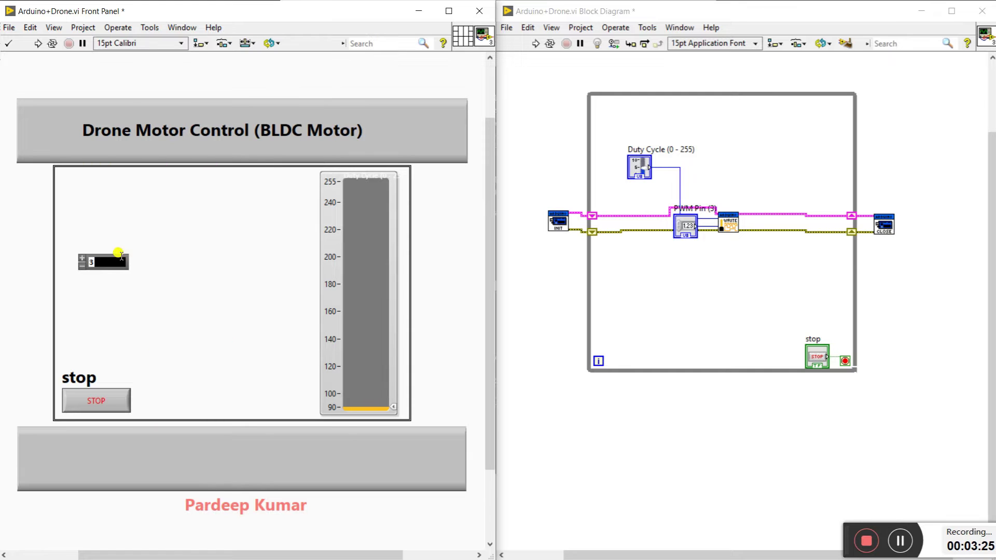
click(119, 251)
click(134, 158)
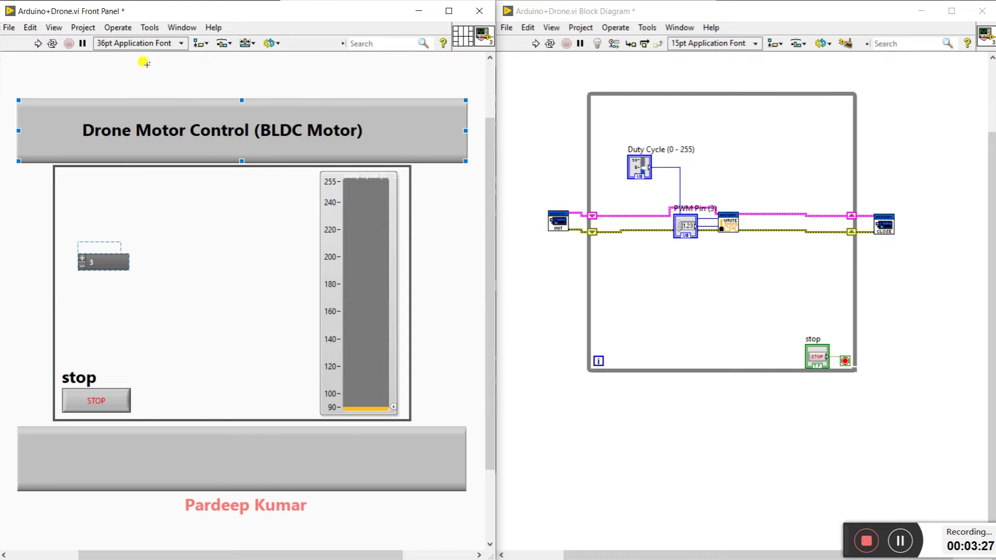
click(151, 27)
click(119, 67)
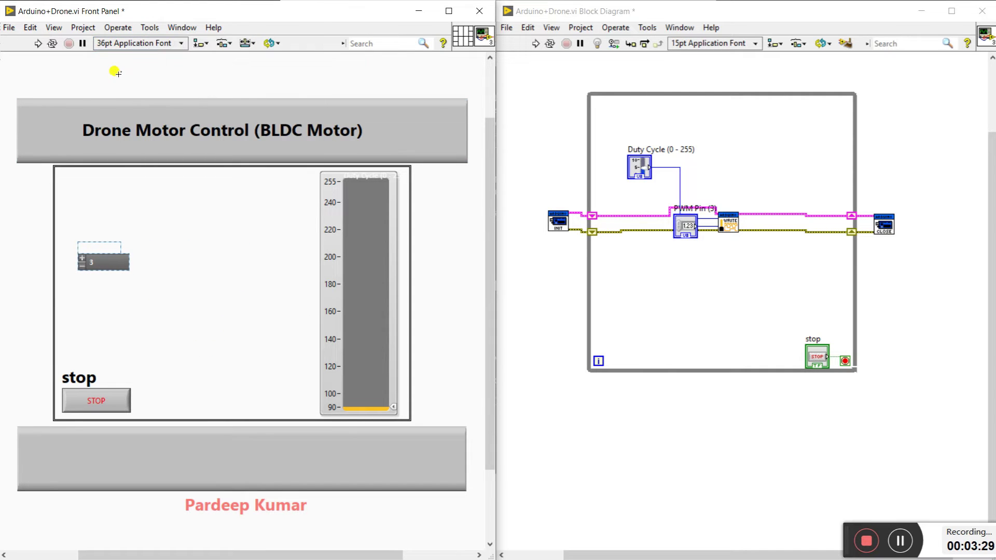
click(183, 44)
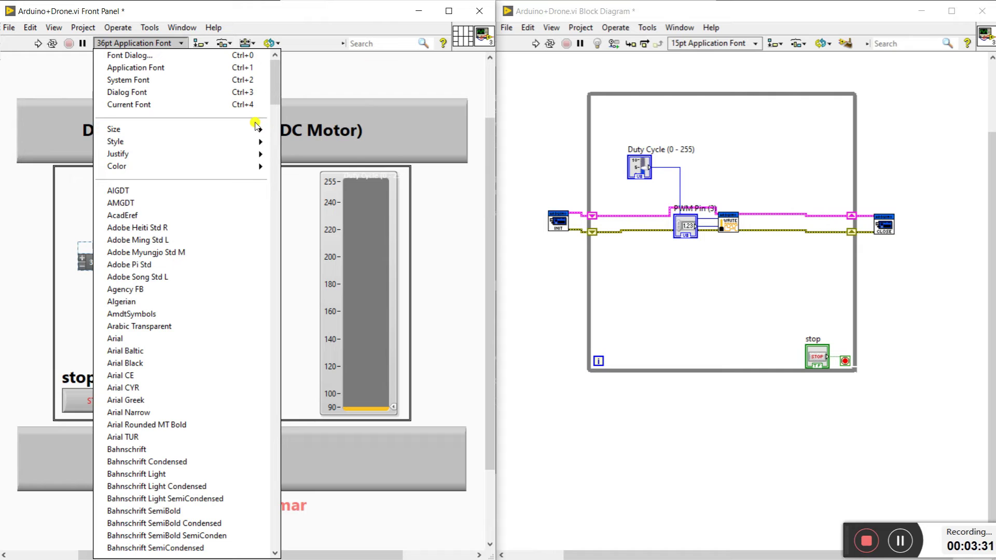
mouse_move(179, 129)
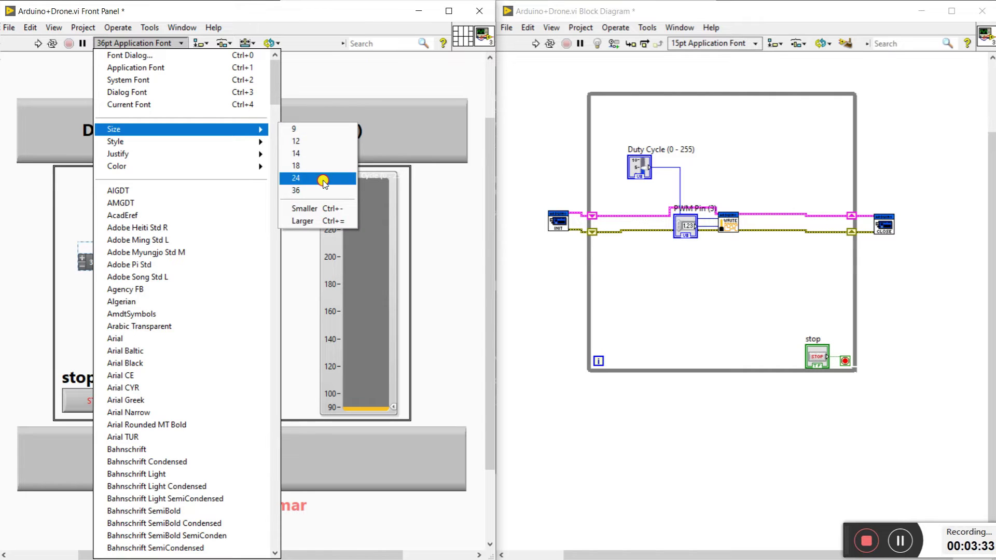
click(323, 179)
click(155, 266)
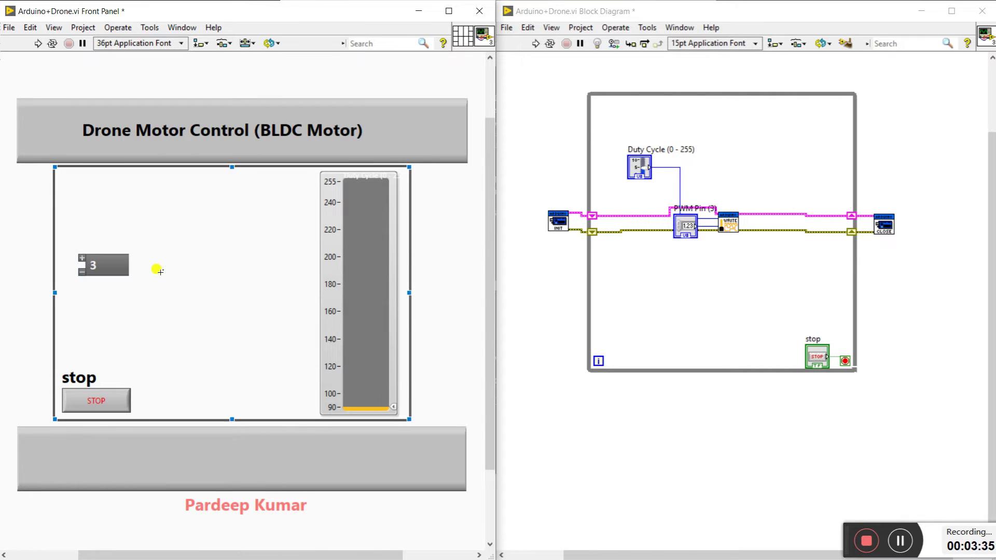
- Set the PWM Pin number to 36 pt and widen the control to fit
double_click(104, 256)
click(181, 43)
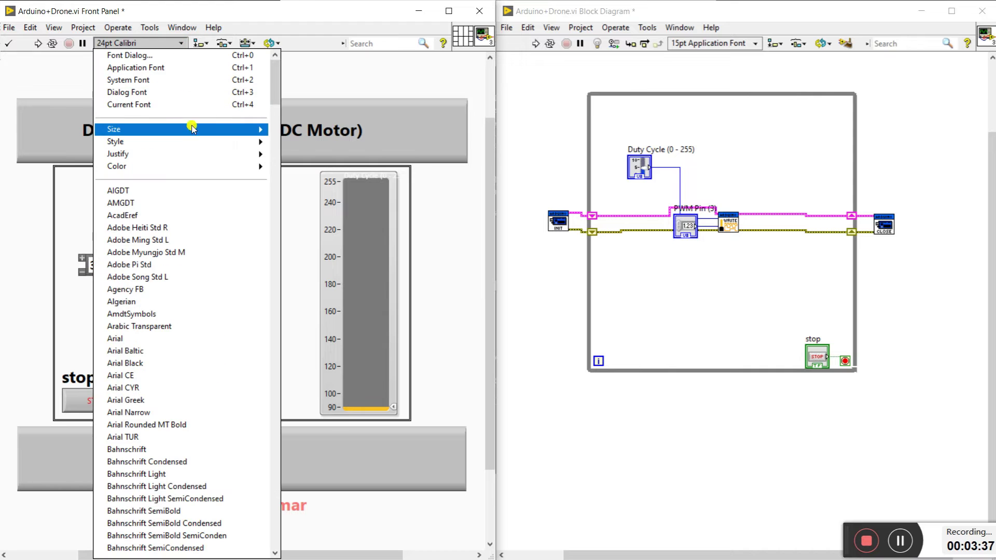
mouse_move(186, 129)
click(311, 191)
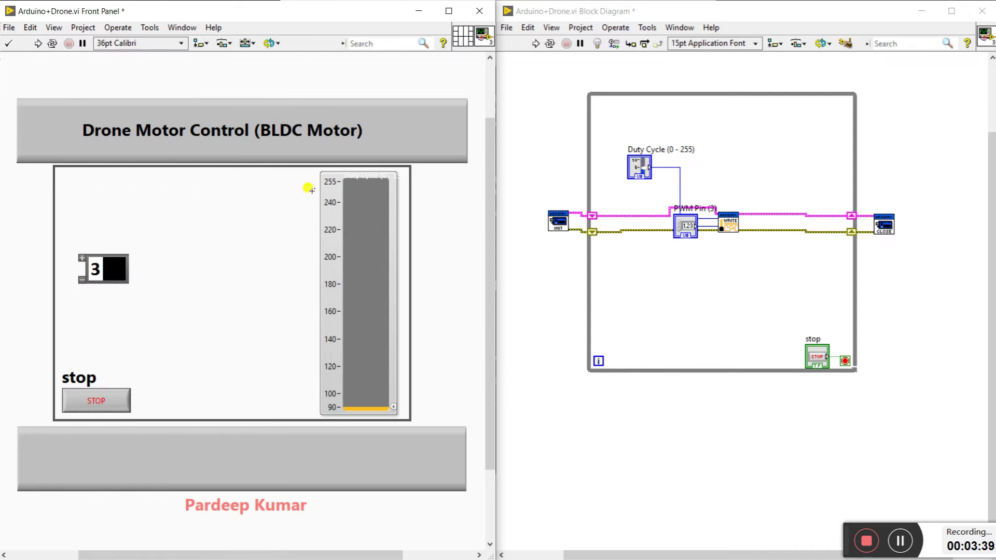
click(122, 300)
drag(127, 269, 144, 269)
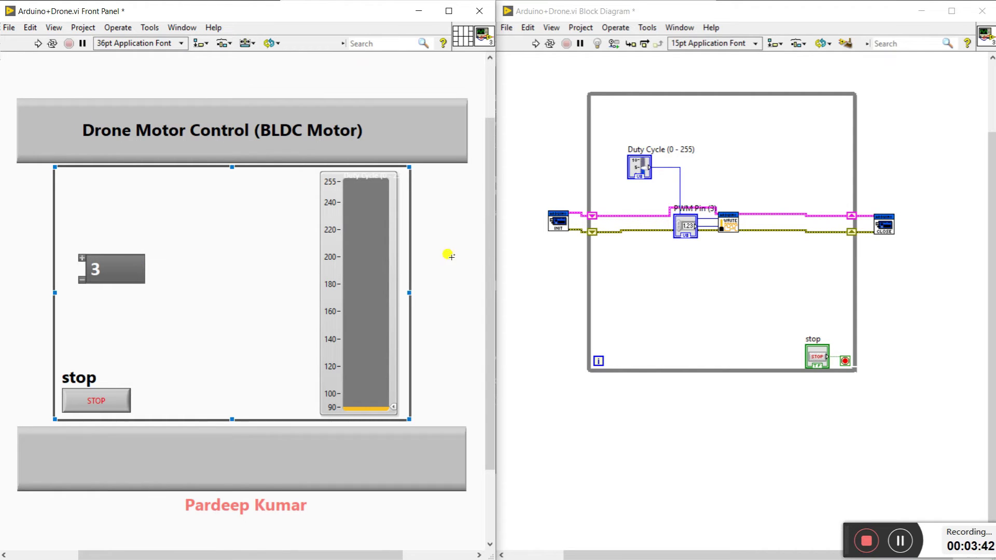
- Create a VISA resource control for Arduino Init and place it above the pin number
right_click(546, 210)
click(583, 224)
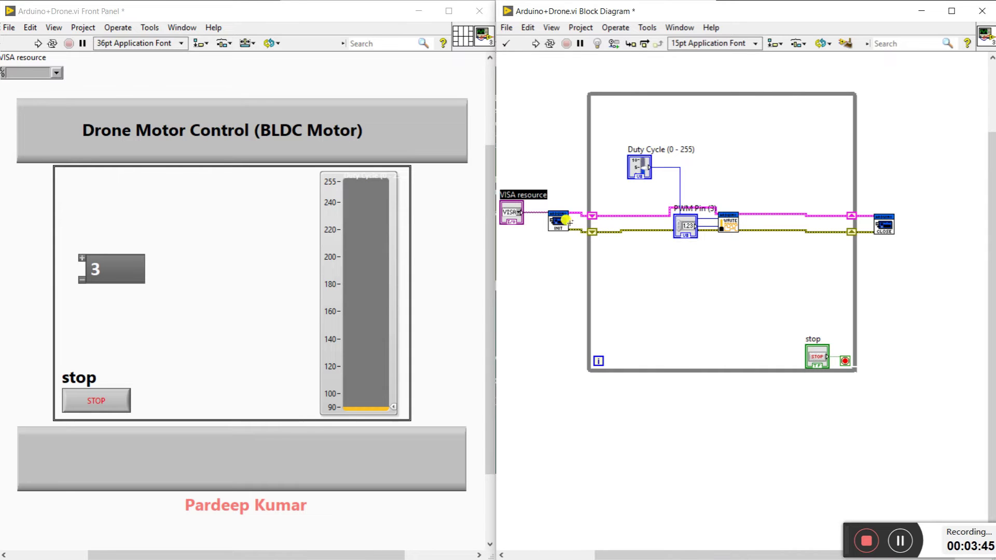
mouse_move(34, 72)
mouse_down()
mouse_move(114, 196)
mouse_move(175, 206)
mouse_up()
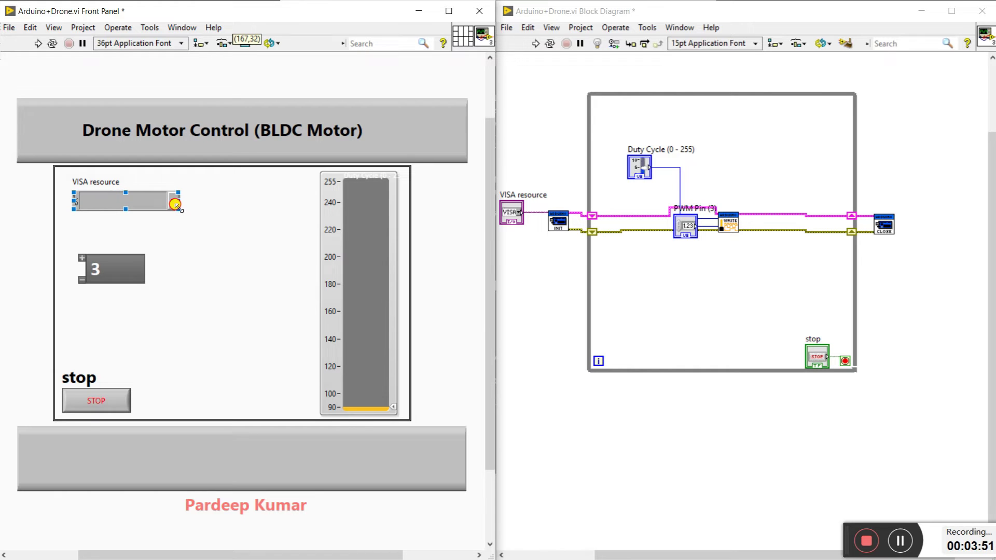
- Nudge the STOP button up and move the PWM Pin terminal below the wires
drag(57, 354, 132, 414)
drag(111, 411, 123, 368)
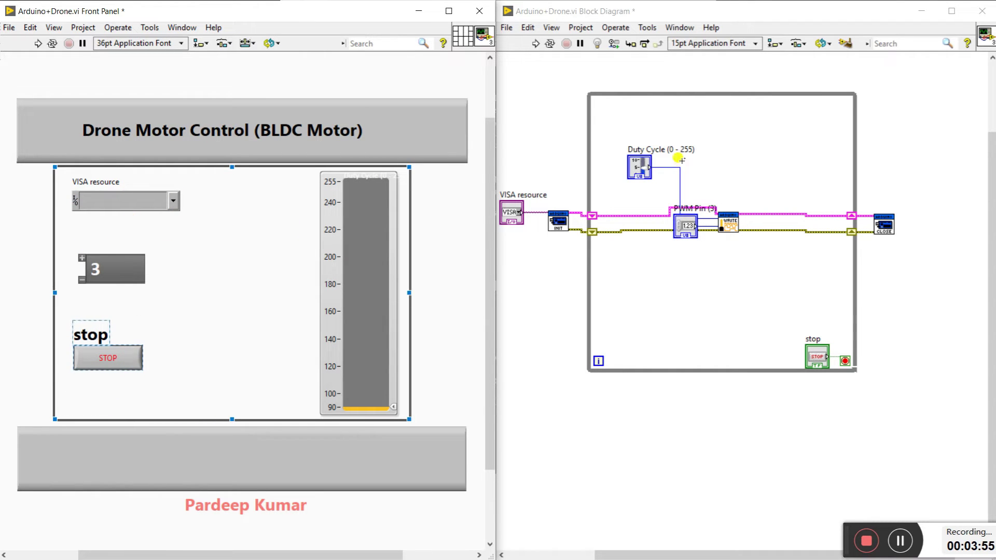
drag(685, 226, 633, 278)
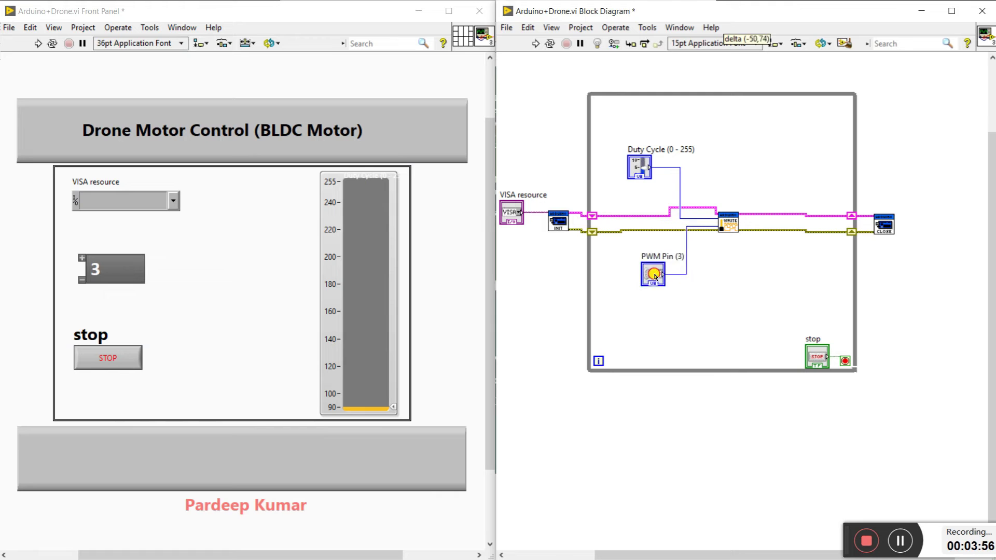
- Clean up the diagram, reposition the PWM Pin terminal, and return to the front panel
click(721, 265)
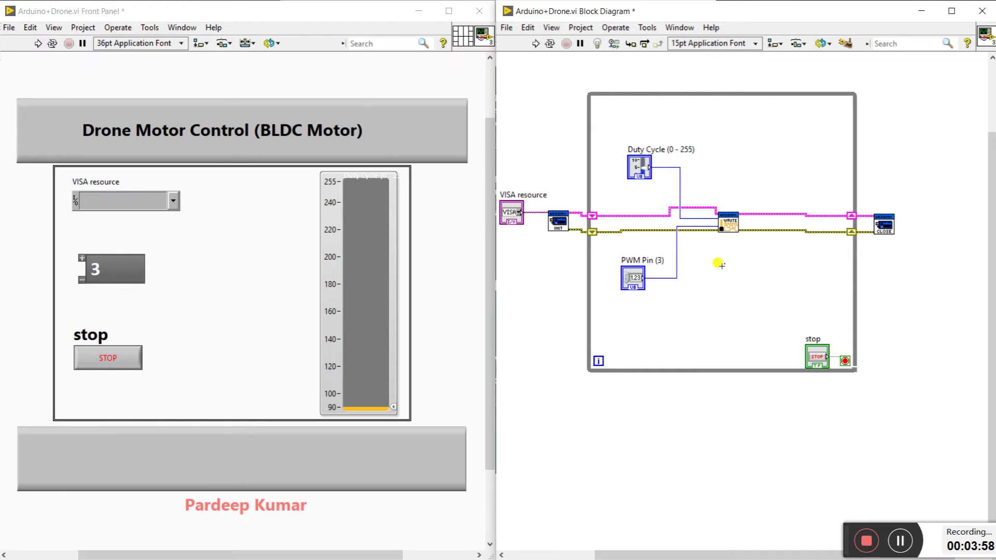
click(844, 44)
mouse_move(657, 164)
mouse_down()
mouse_move(650, 197)
mouse_move(637, 199)
mouse_up()
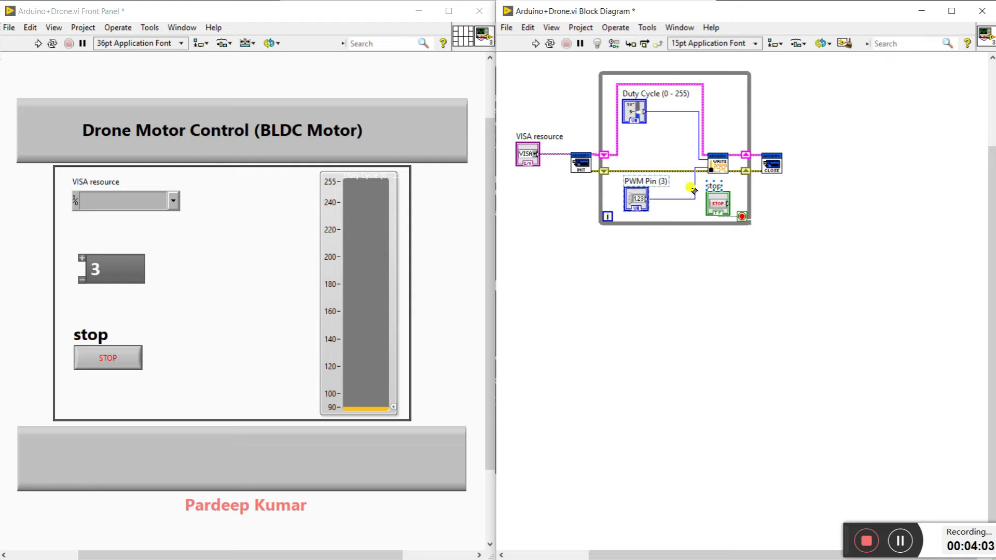
click(805, 195)
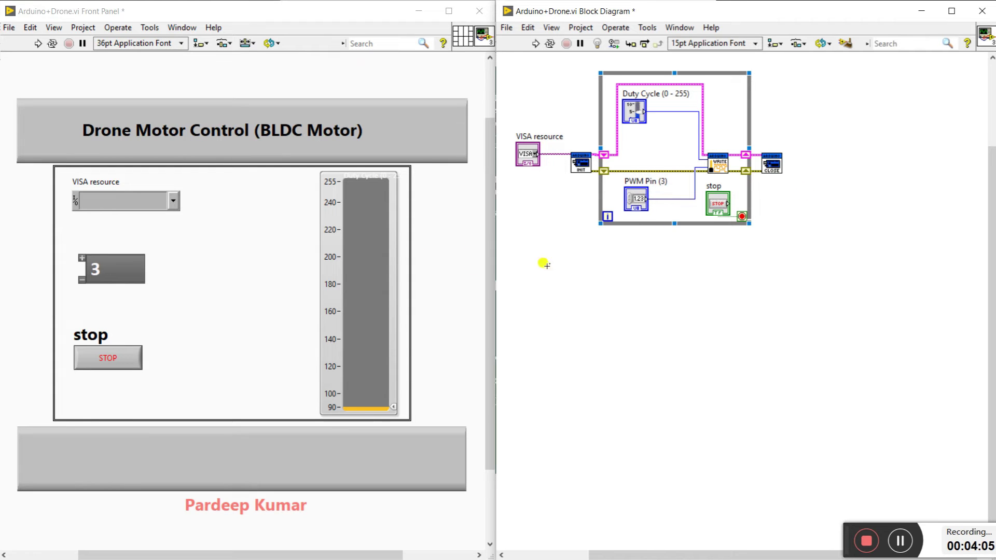
click(560, 281)
click(221, 208)
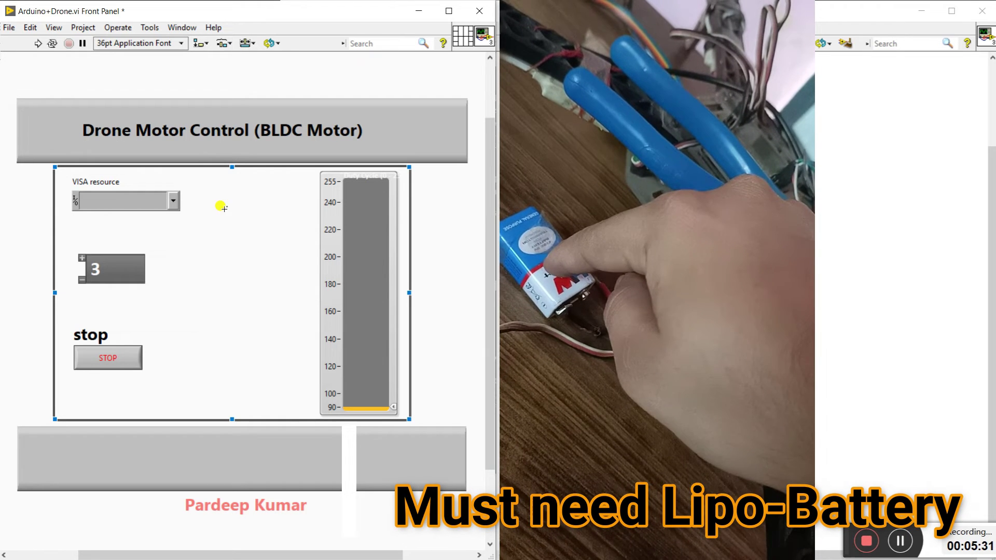
click(223, 208)
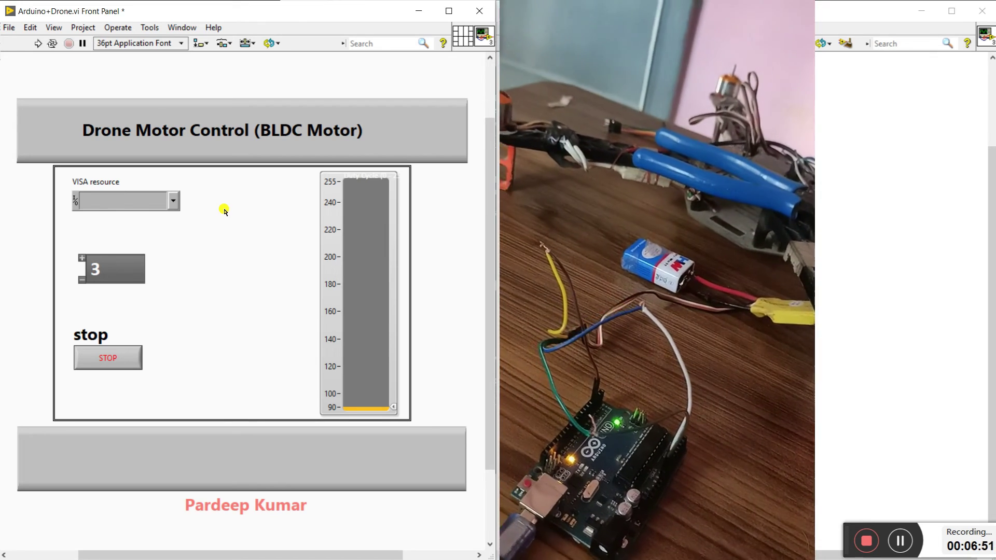
- Do a brief trial run of the VI with its current settings, then abort it
click(191, 162)
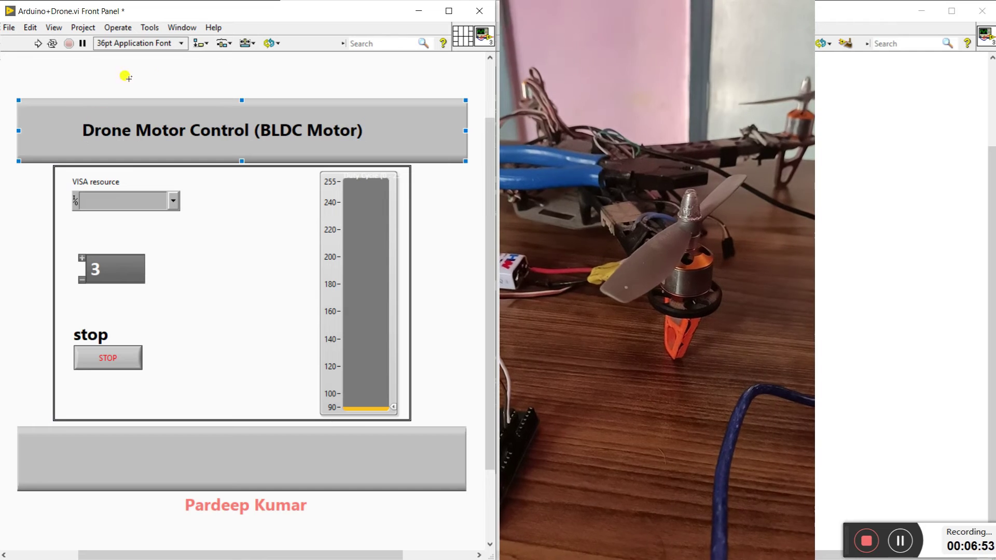
click(136, 61)
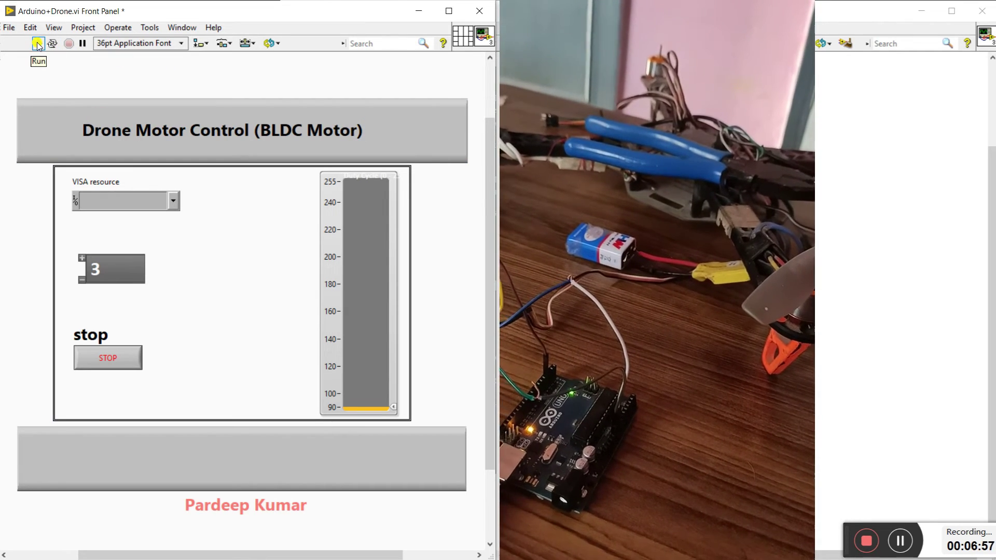
click(38, 45)
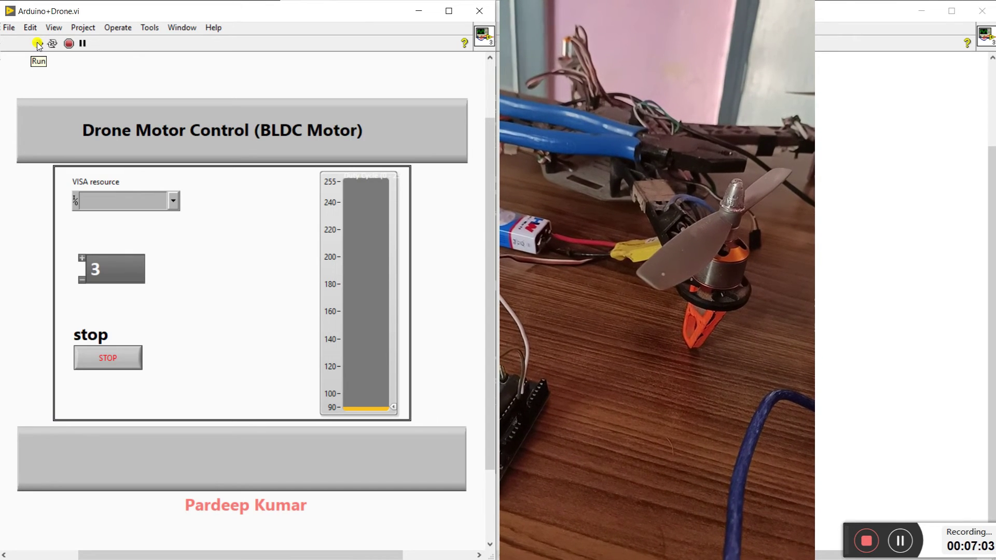
click(69, 43)
- Trial-run the VI on COM3, abort, then set the VISA resource to ASRL4::INSTR
click(167, 197)
click(175, 202)
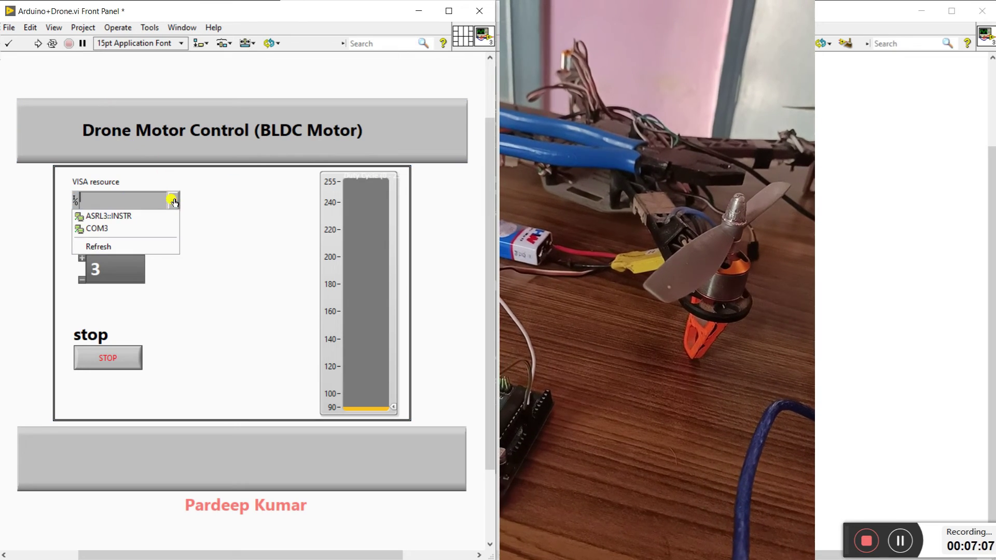
click(150, 215)
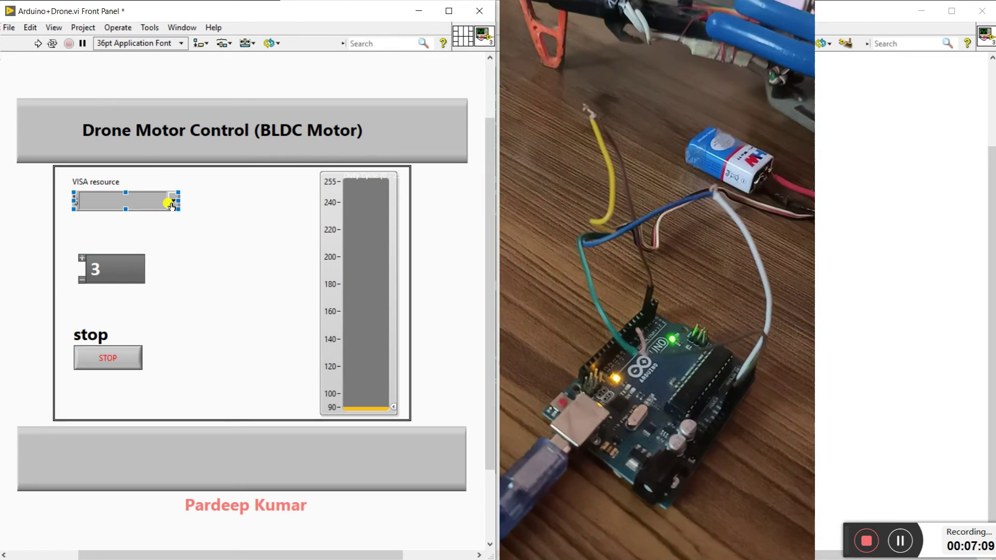
click(171, 199)
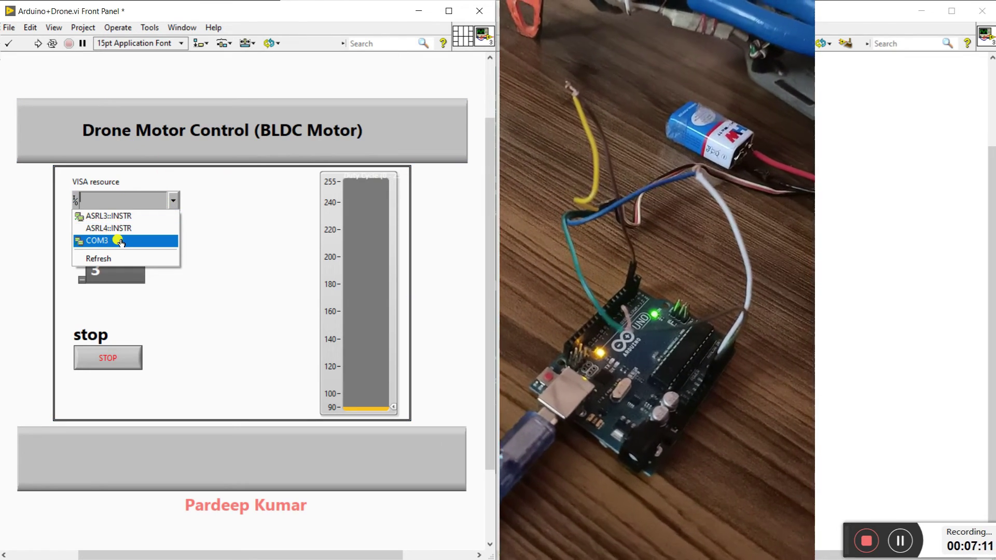
click(108, 240)
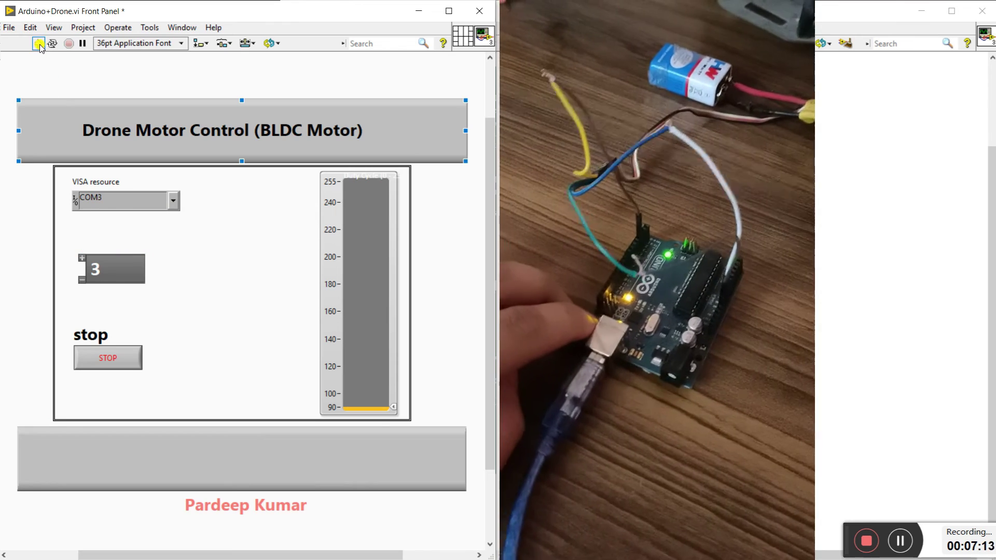
click(39, 44)
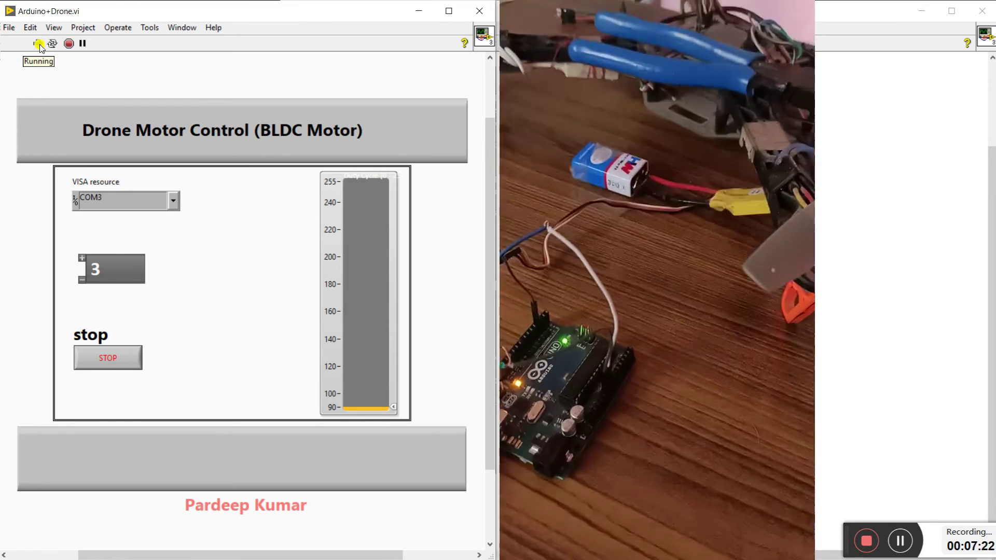
click(68, 44)
click(173, 201)
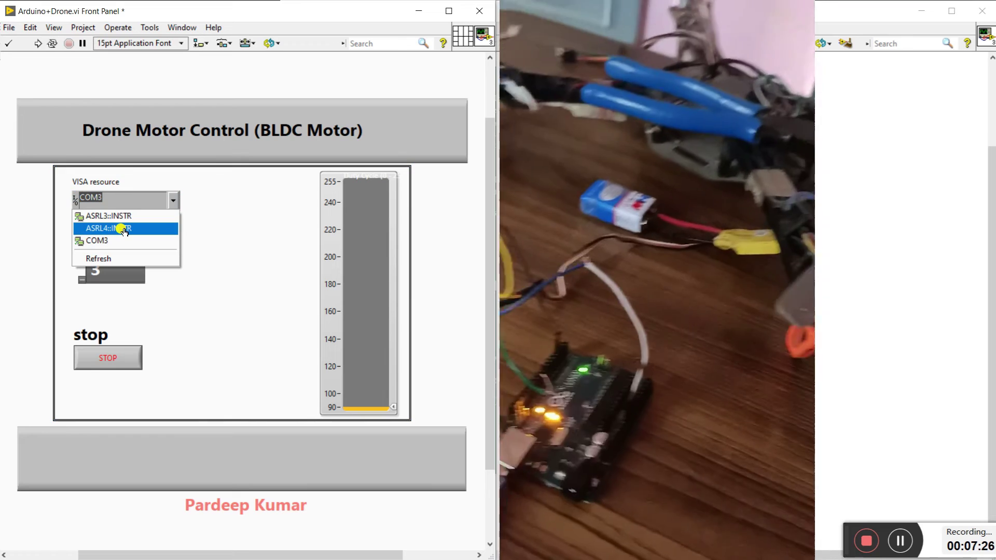
click(123, 229)
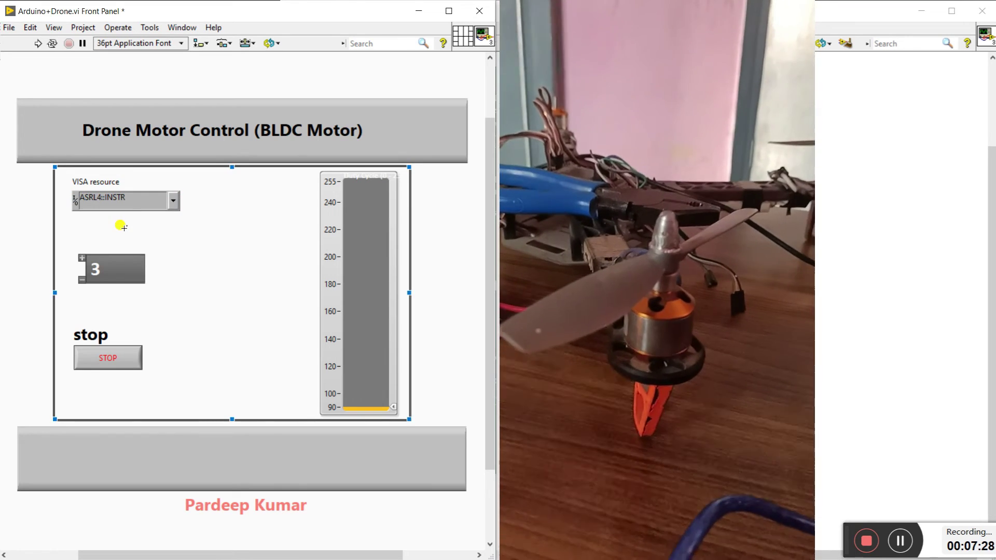
- Run the VI on ASRL4::INSTR and push the Duty Cycle slide up from 90
click(38, 43)
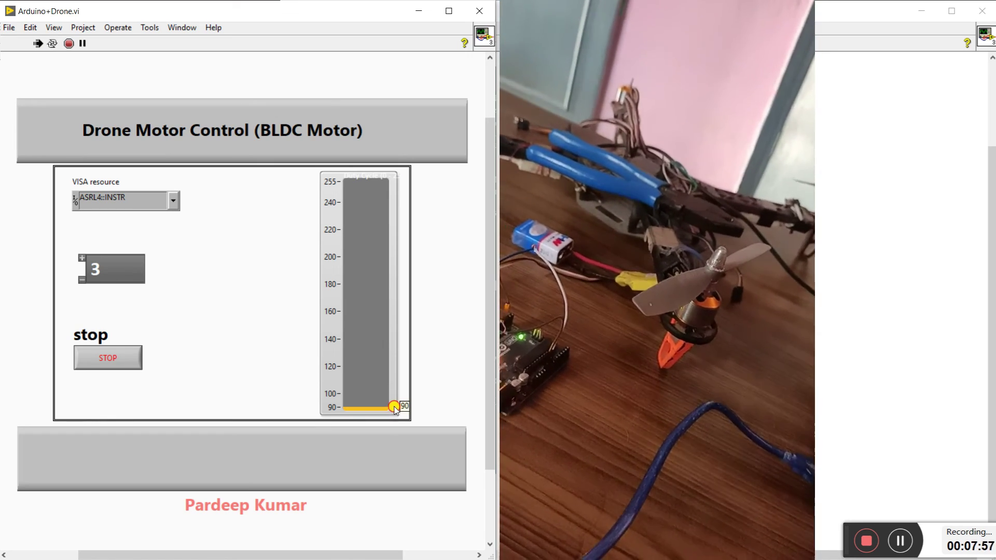
drag(394, 408, 393, 248)
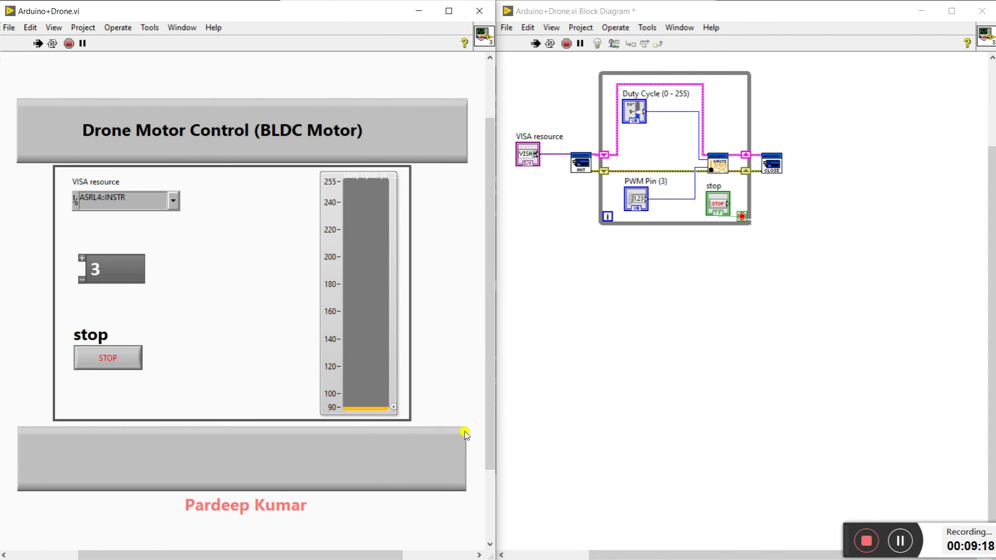
- Push the Duty Cycle slide up to about 160 on the running VI
drag(393, 408, 393, 312)
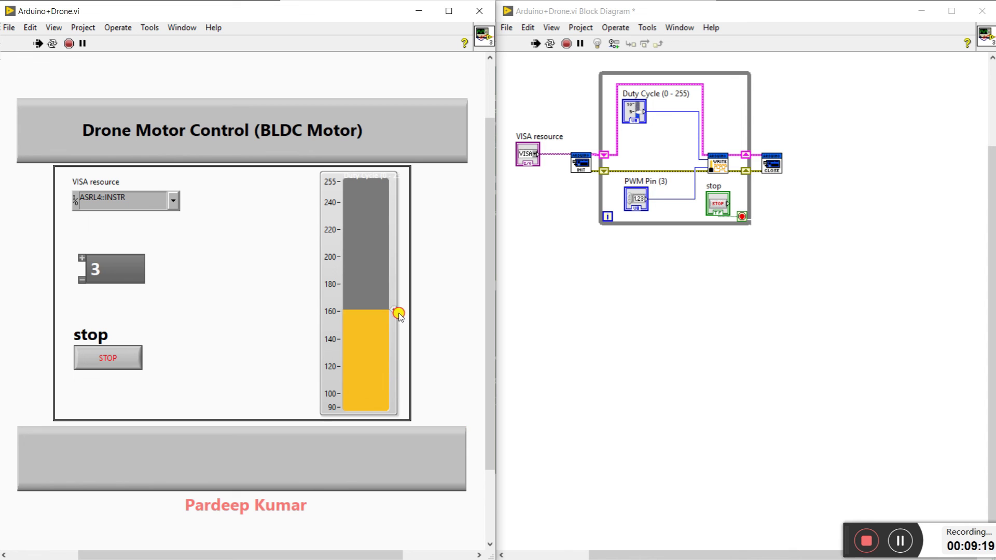